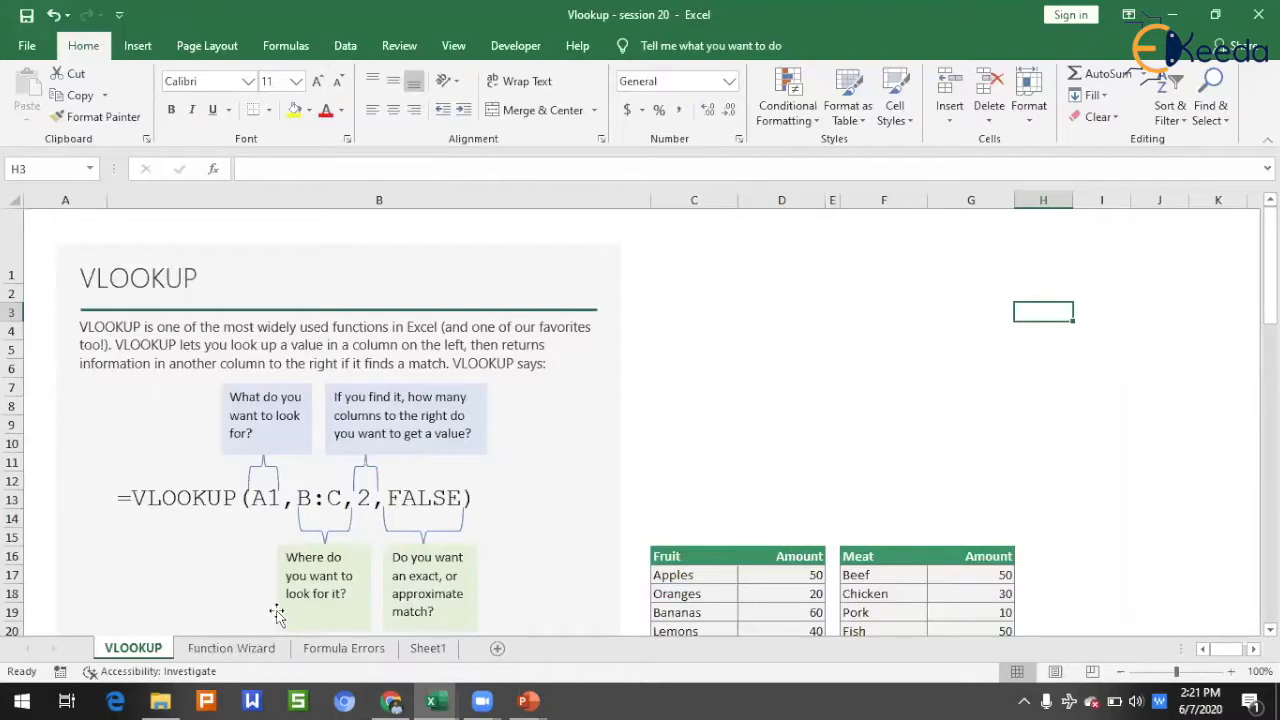
Examine the VLOOKUP sheet's syntax diagram, practice tables, #N/A and IFERROR instructions, and web links
{"action": "left_click", "coordinate": [228, 648]}
{"action": "left_click", "coordinate": [345, 650]}
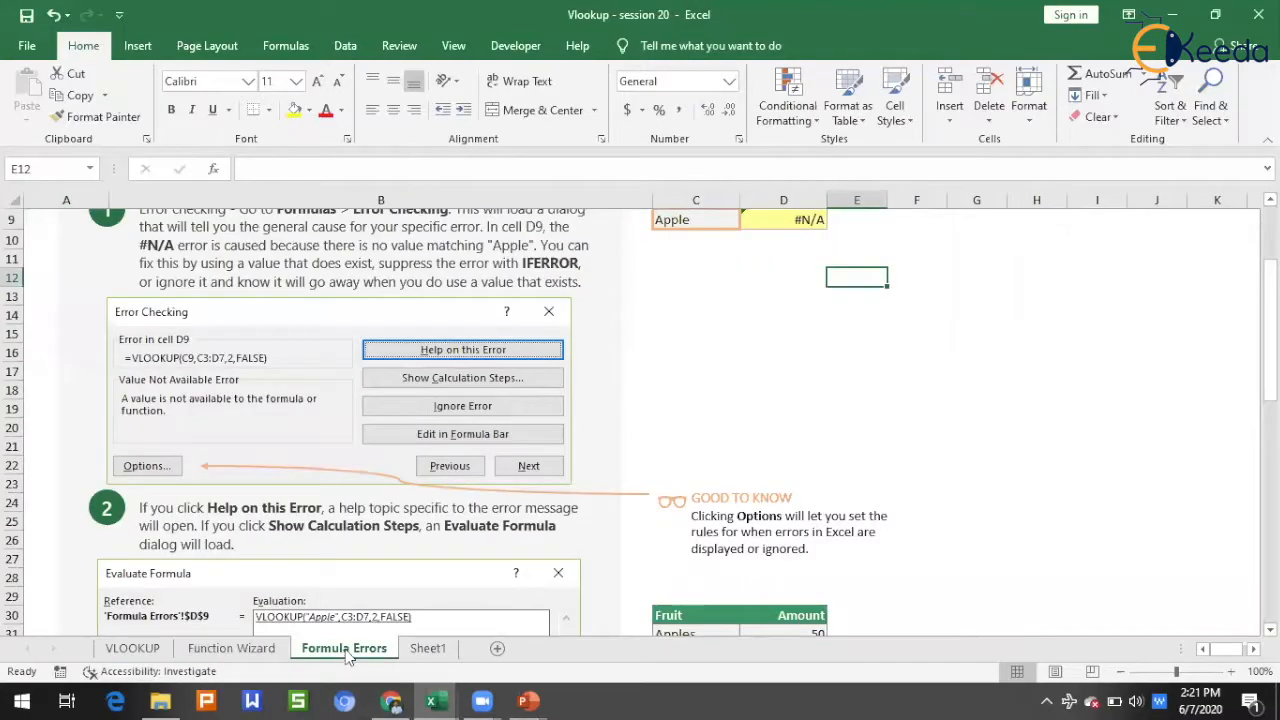
{"action": "left_click", "coordinate": [145, 648]}
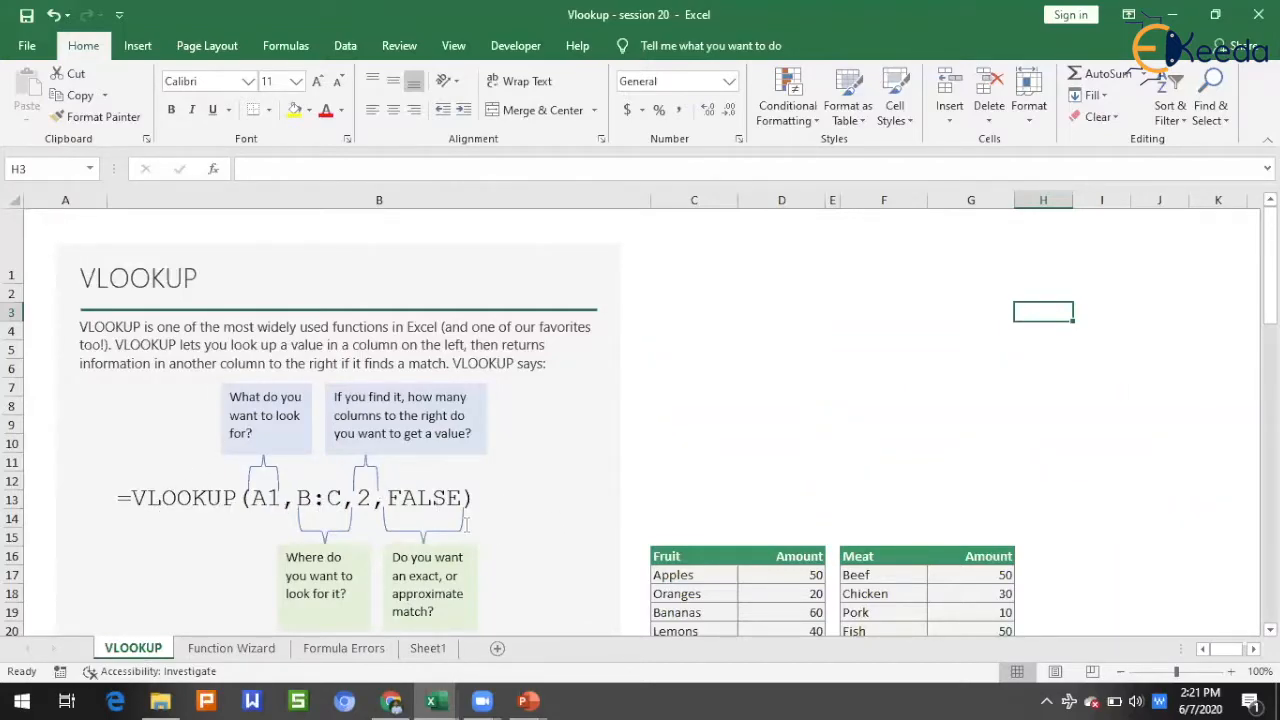
{"action": "scroll", "coordinate": [466, 524], "scroll_direction": "down", "scroll_amount": 5}
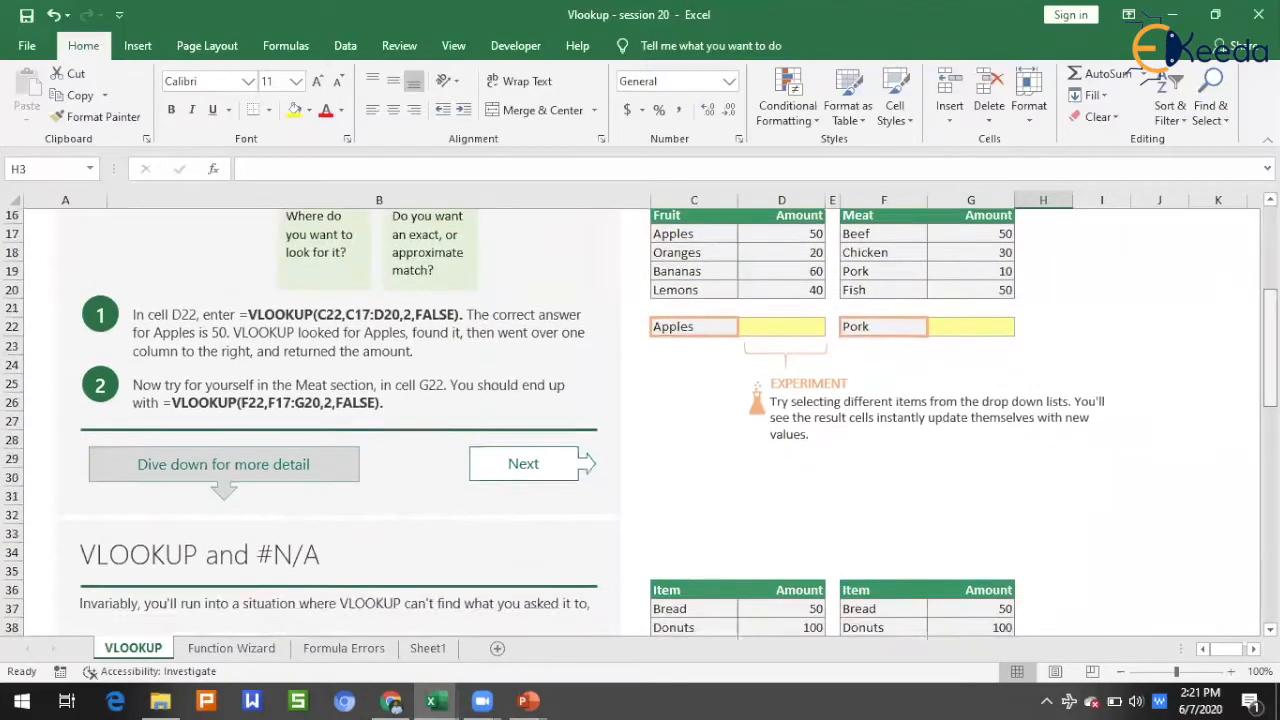
{"action": "scroll", "coordinate": [904, 420], "scroll_direction": "down", "scroll_amount": 5}
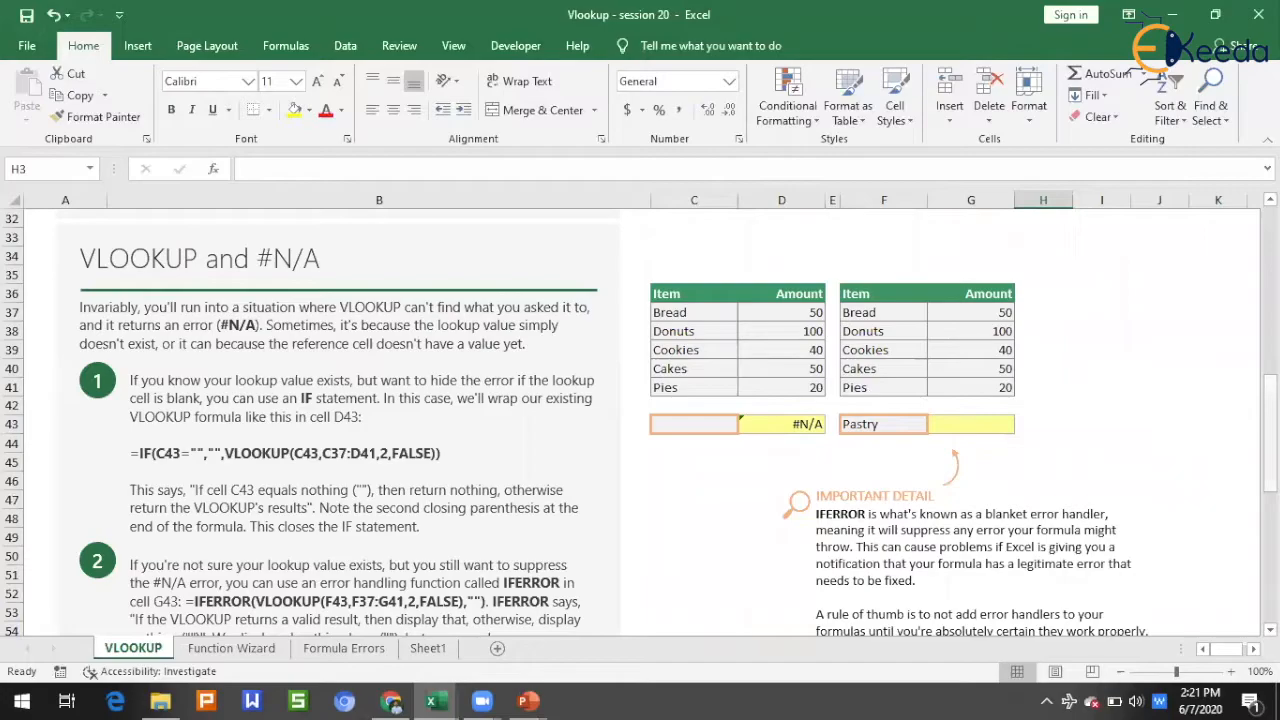
{"action": "scroll", "coordinate": [640, 420], "scroll_direction": "down", "scroll_amount": 3}
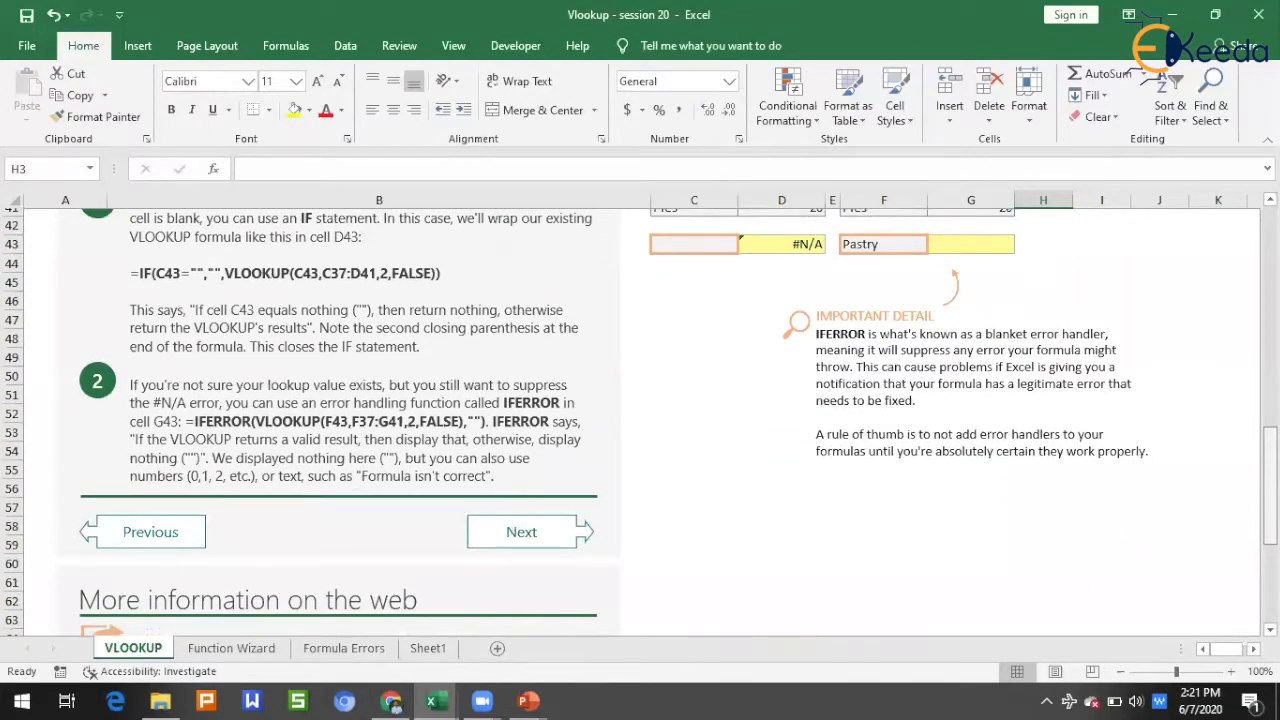
{"action": "scroll", "coordinate": [383, 450], "scroll_direction": "down", "scroll_amount": 1}
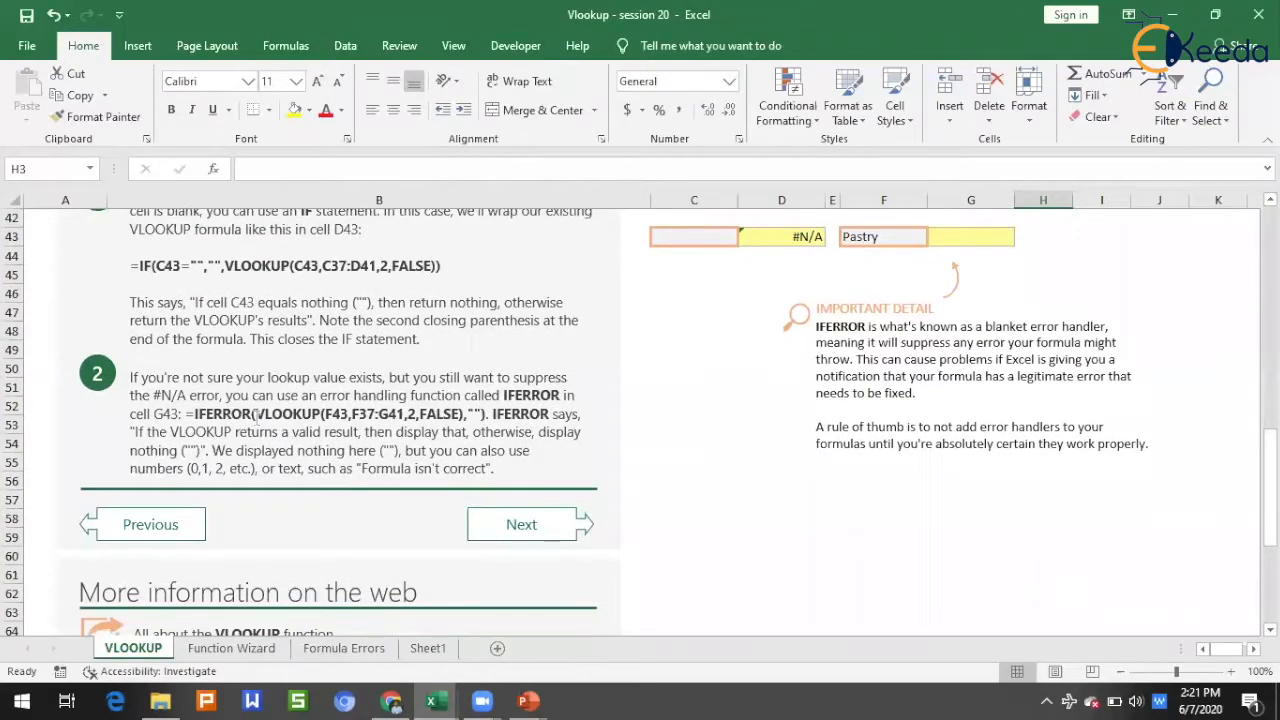
{"action": "double_click", "coordinate": [225, 414]}
{"action": "left_click", "coordinate": [726, 444]}
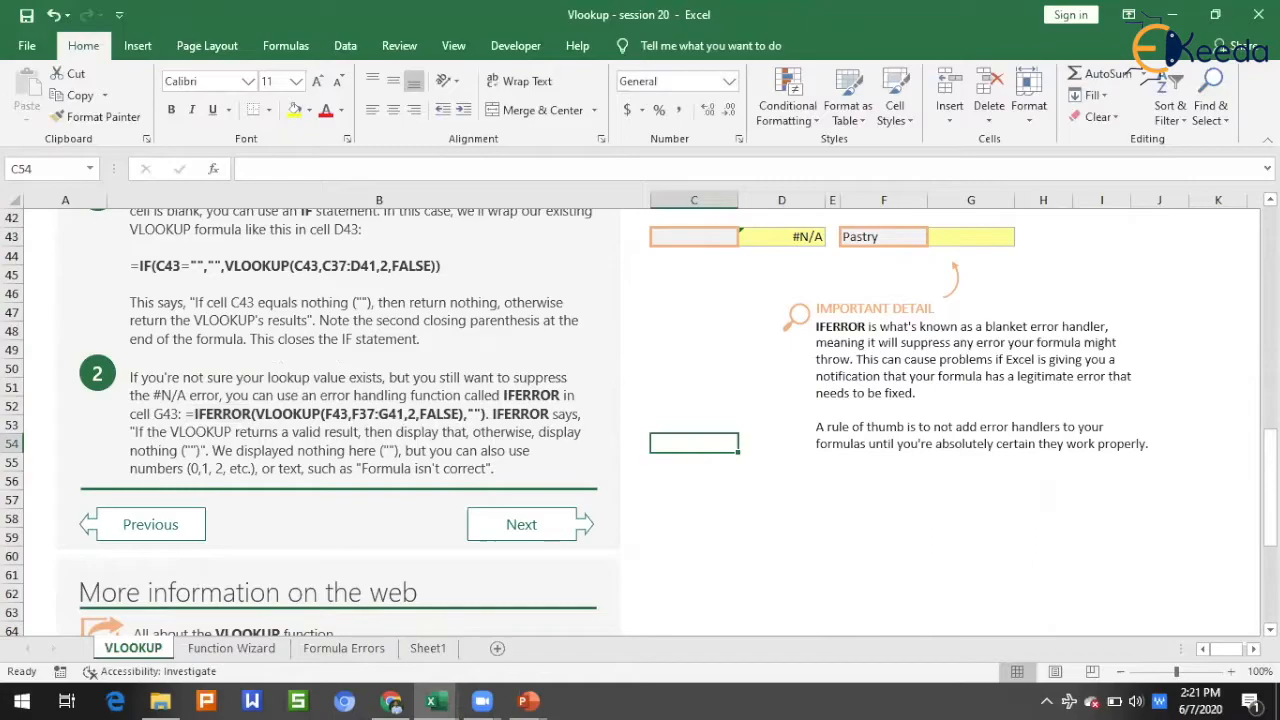
{"action": "scroll", "coordinate": [640, 420], "scroll_direction": "down", "scroll_amount": 3}
{"action": "scroll", "coordinate": [640, 420], "scroll_direction": "up", "scroll_amount": 2}
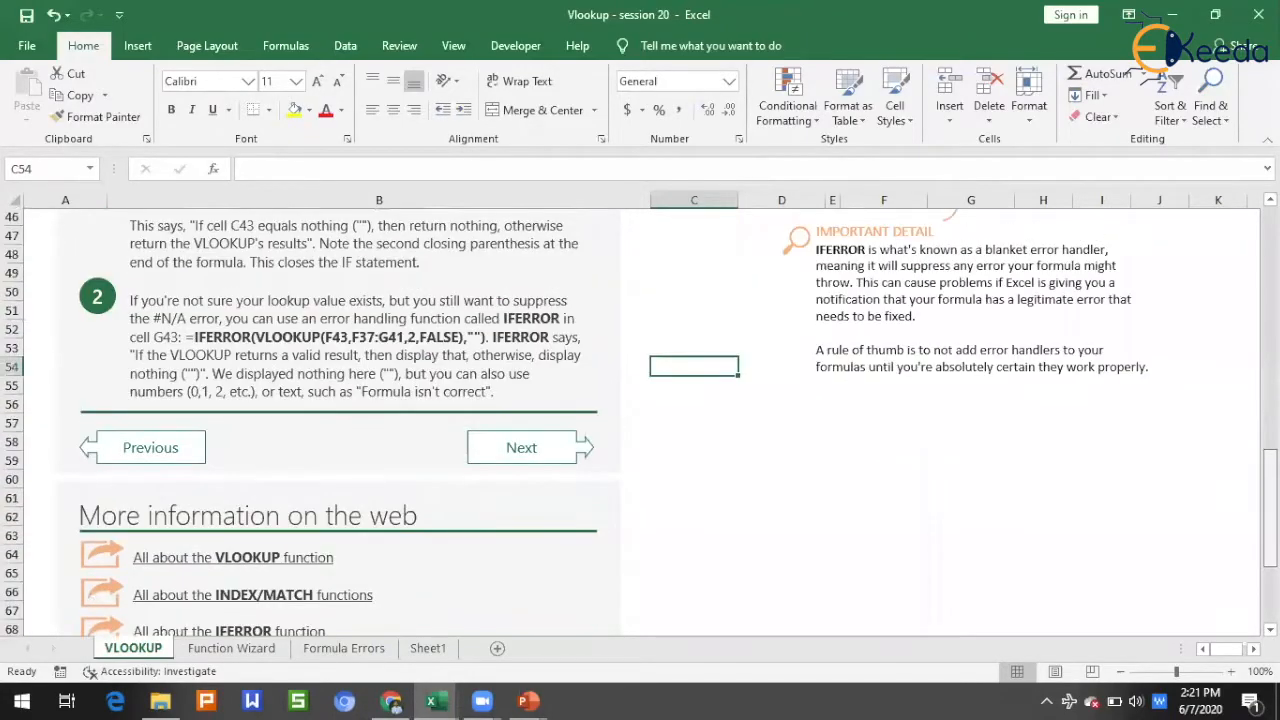
{"action": "scroll", "coordinate": [783, 432], "scroll_direction": "up", "scroll_amount": 15}
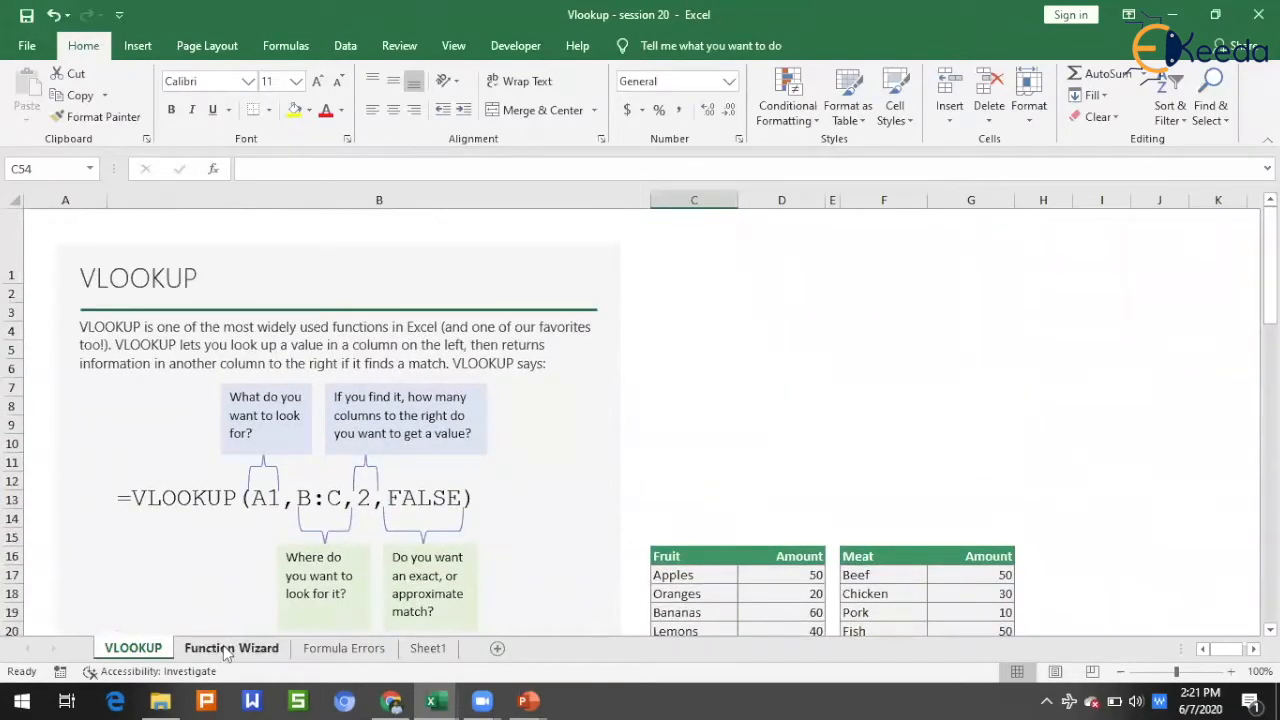
Examine the instructions and examples on the Function Wizard and Formula Errors sheets, then return to the VLOOKUP syntax diagram
{"action": "left_click", "coordinate": [223, 648]}
{"action": "scroll", "coordinate": [418, 590], "scroll_direction": "up", "scroll_amount": 10}
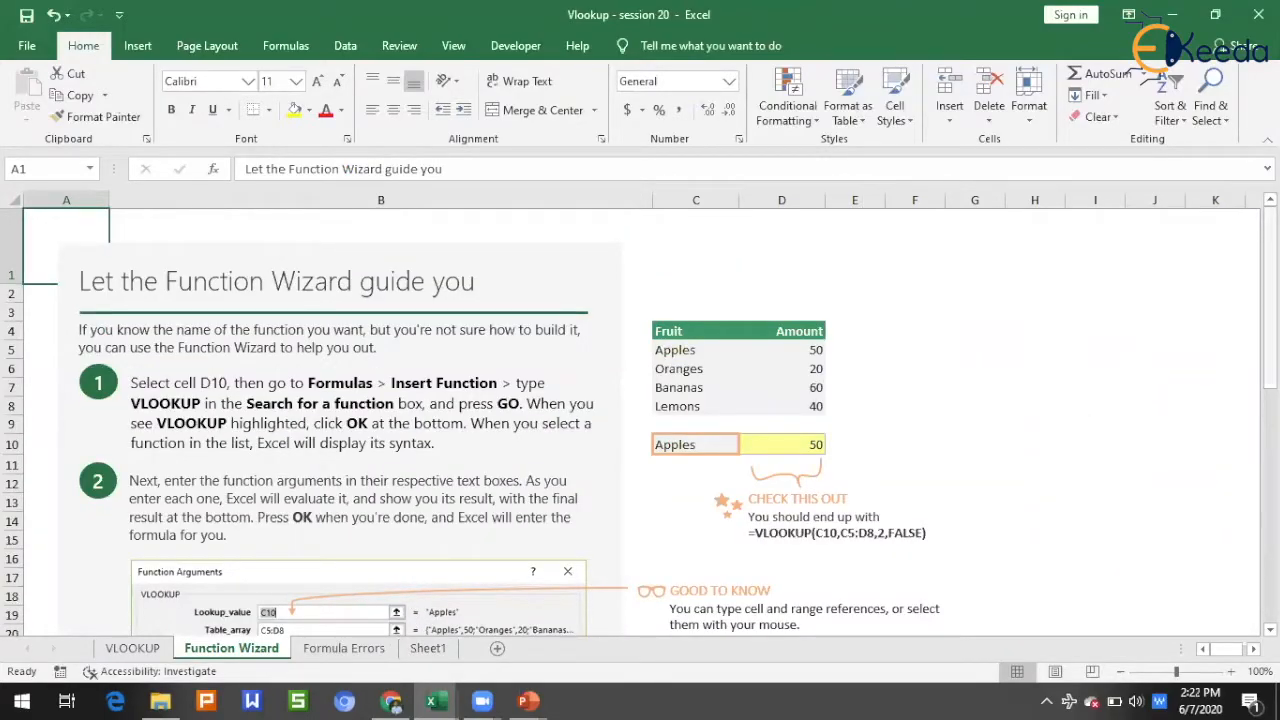
{"action": "scroll", "coordinate": [640, 420], "scroll_direction": "down", "scroll_amount": 3}
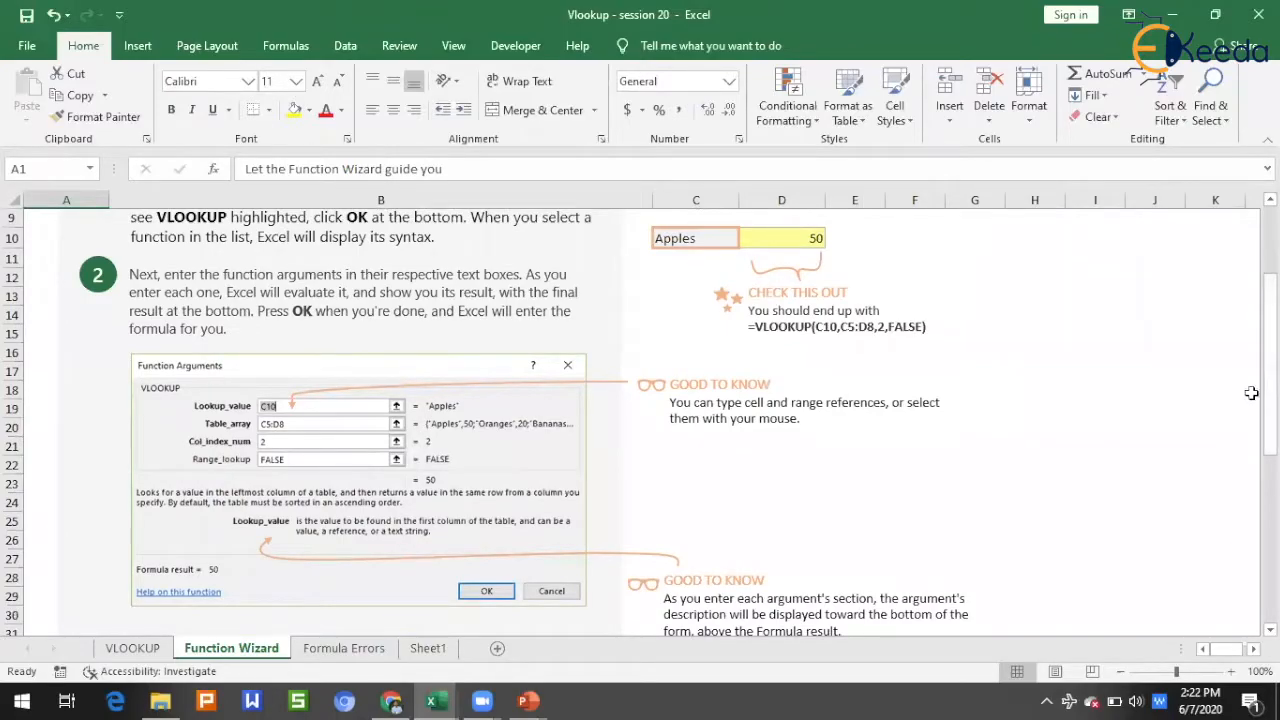
{"action": "left_click", "coordinate": [355, 652]}
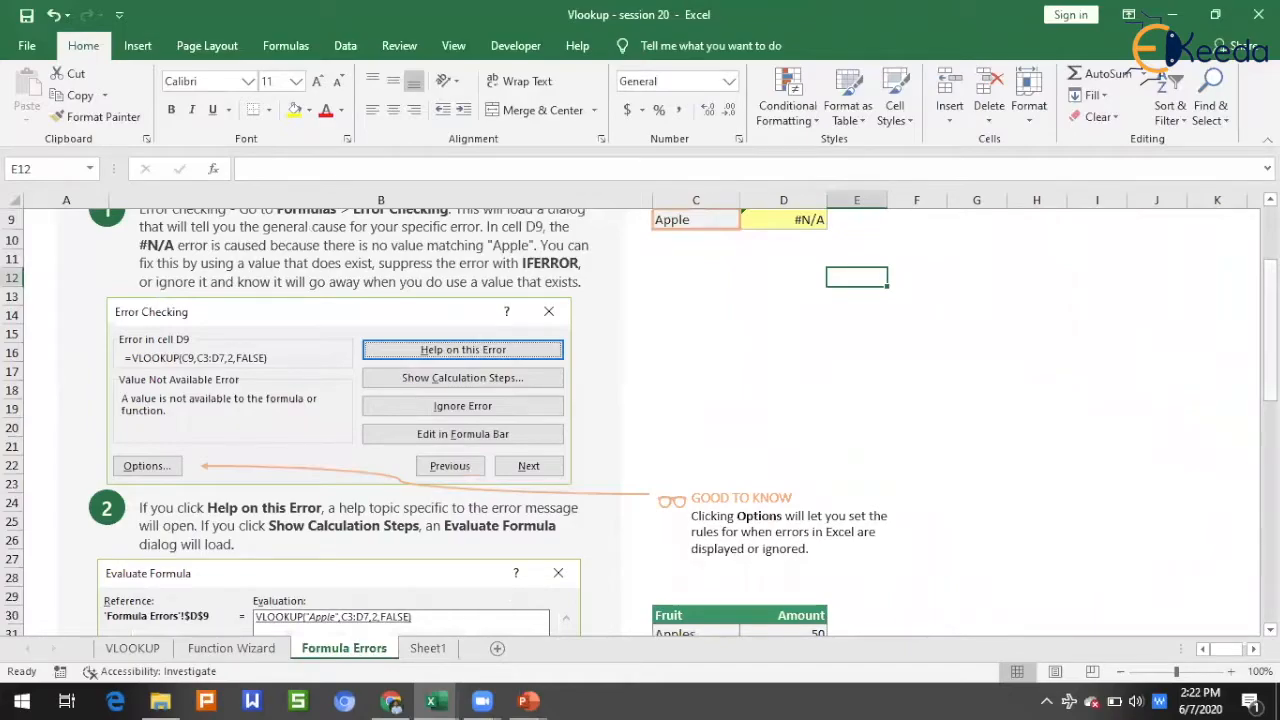
{"action": "scroll", "coordinate": [640, 420], "scroll_direction": "up", "scroll_amount": 3}
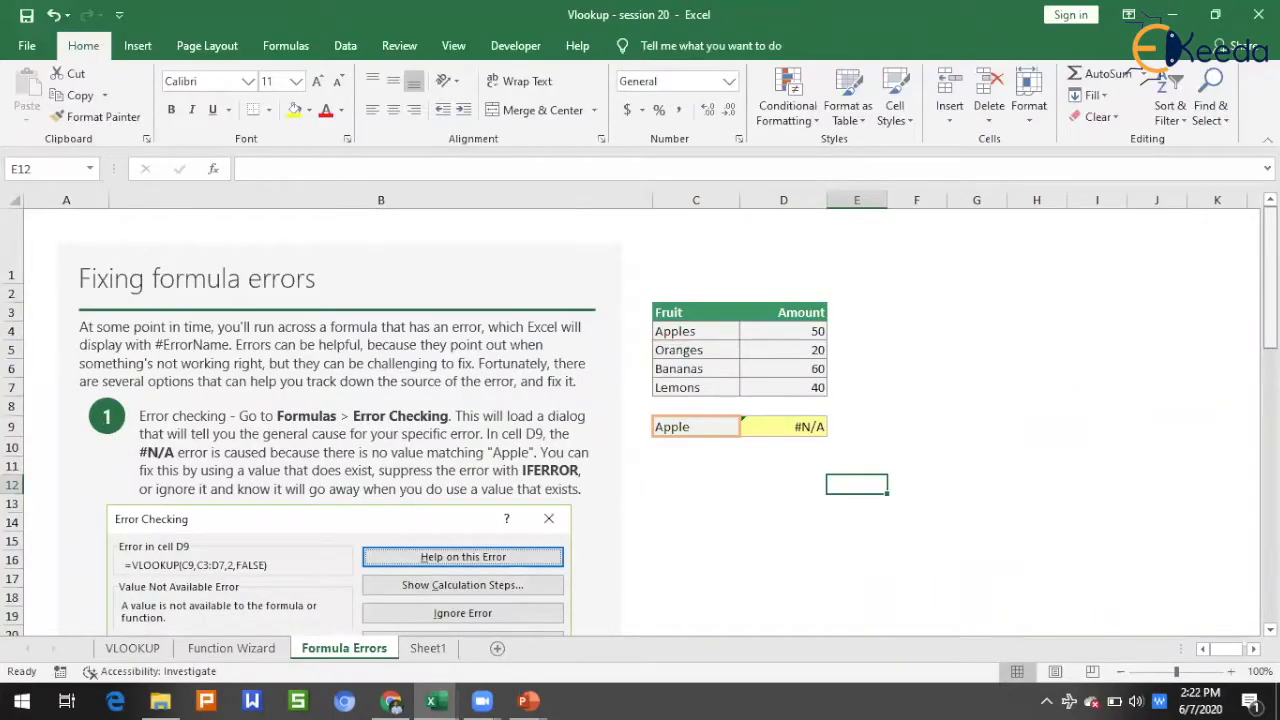
{"action": "scroll", "coordinate": [640, 420], "scroll_direction": "down", "scroll_amount": 5}
{"action": "scroll", "coordinate": [640, 420], "scroll_direction": "up", "scroll_amount": 5}
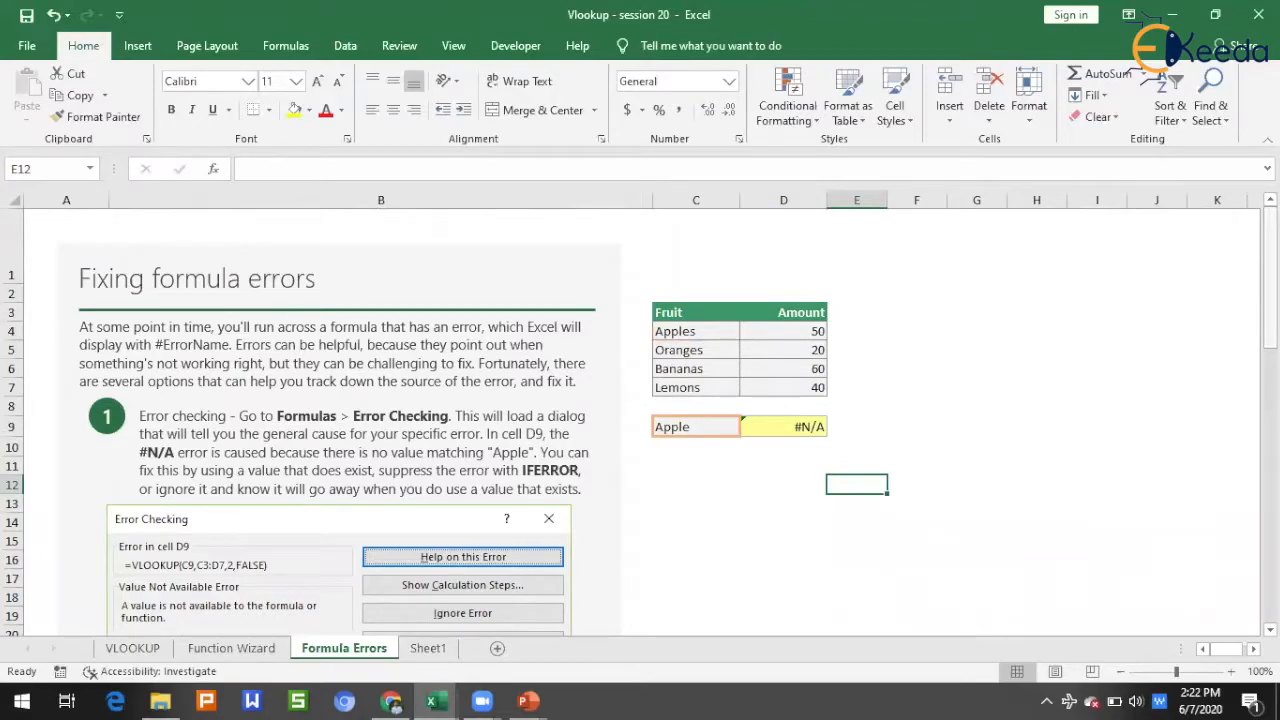
{"action": "scroll", "coordinate": [640, 420], "scroll_direction": "down", "scroll_amount": 2}
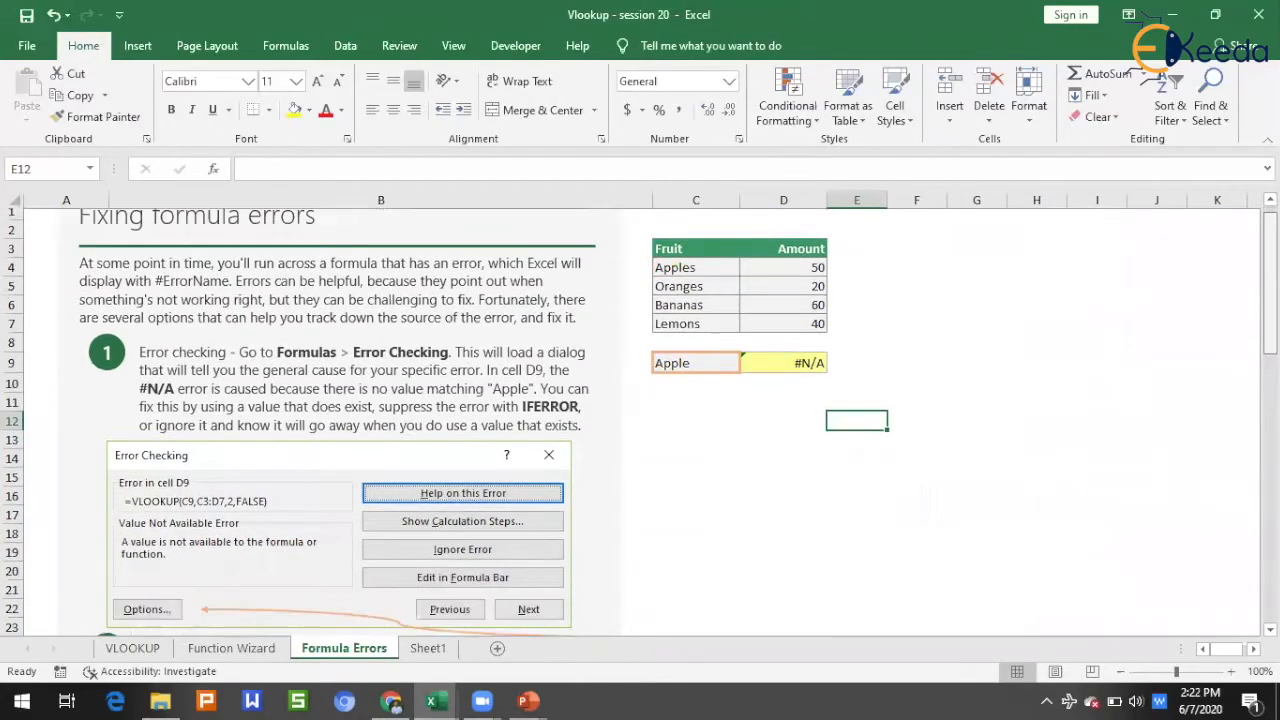
{"action": "scroll", "coordinate": [640, 420], "scroll_direction": "down", "scroll_amount": 5}
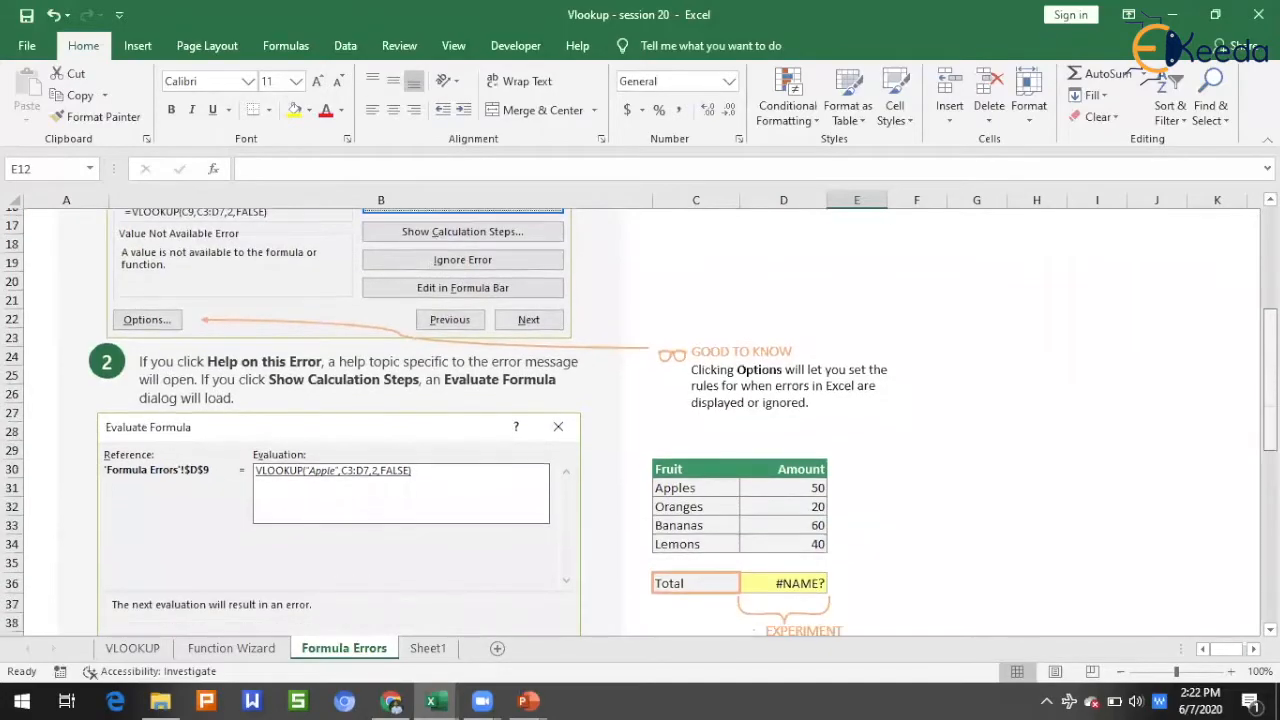
{"action": "scroll", "coordinate": [640, 420], "scroll_direction": "down", "scroll_amount": 2}
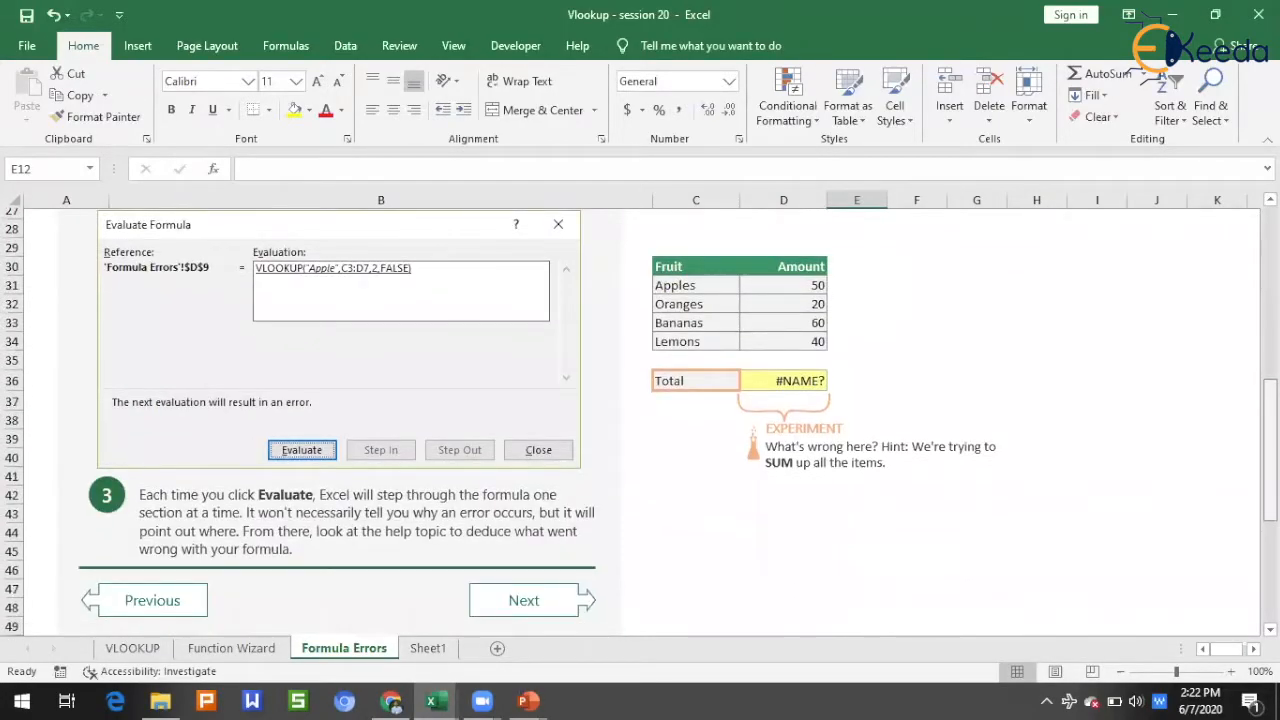
{"action": "scroll", "coordinate": [640, 420], "scroll_direction": "up", "scroll_amount": 9}
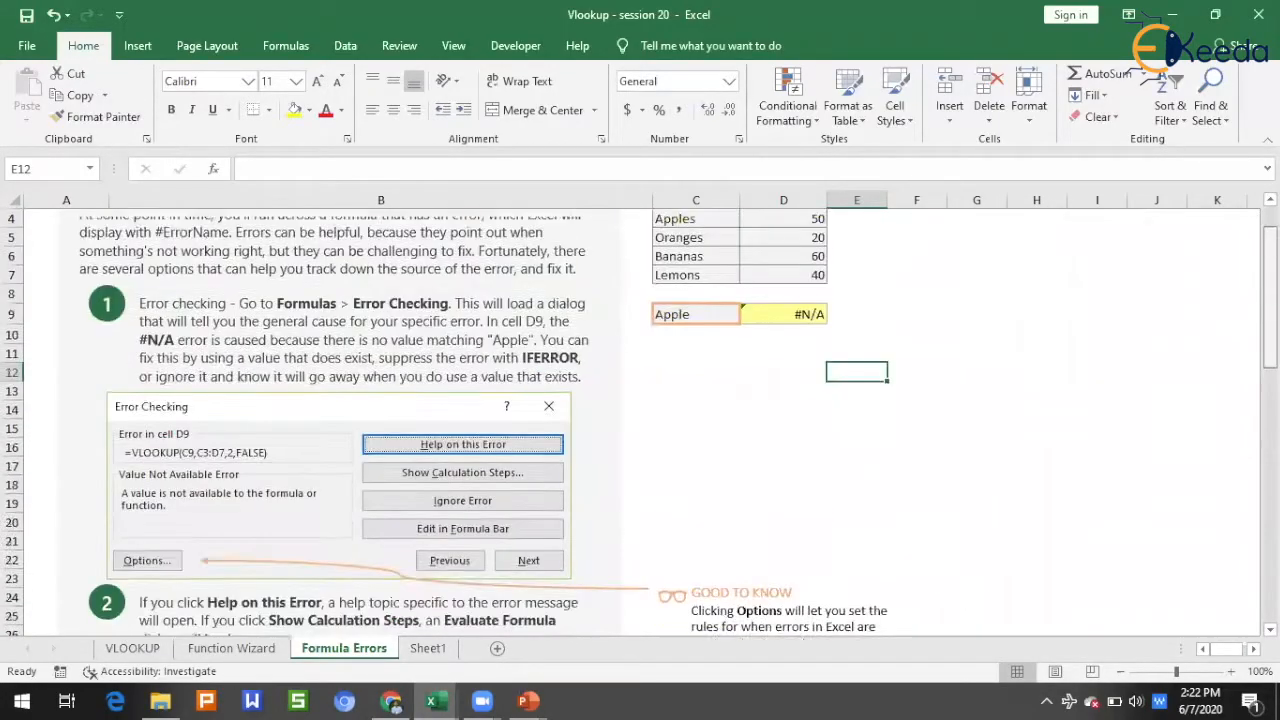
{"action": "left_click", "coordinate": [138, 650]}
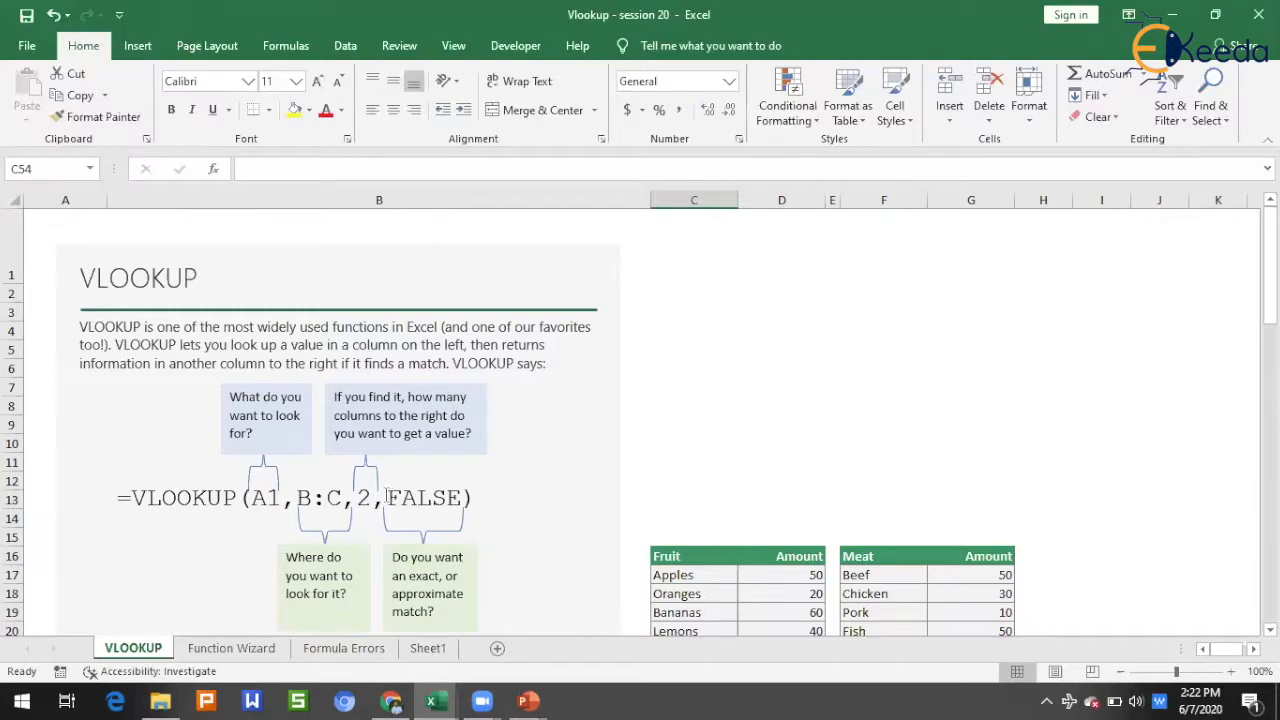
Examine the Sr.No, Name and Emp ID source table and the Name/Emp lookup list on Sheet1
{"action": "left_click", "coordinate": [428, 648]}
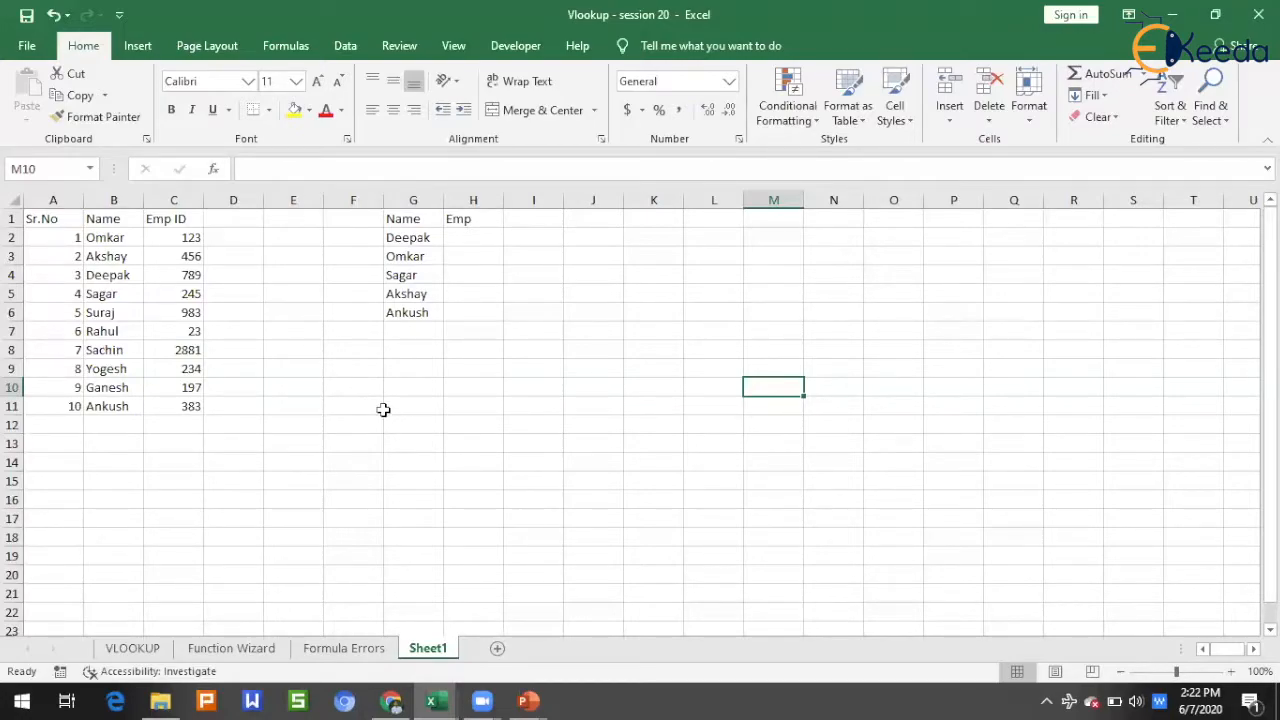
{"action": "left_click_drag", "start_coordinate": [41, 218], "coordinate": [177, 406]}
{"action": "left_click", "coordinate": [350, 407]}
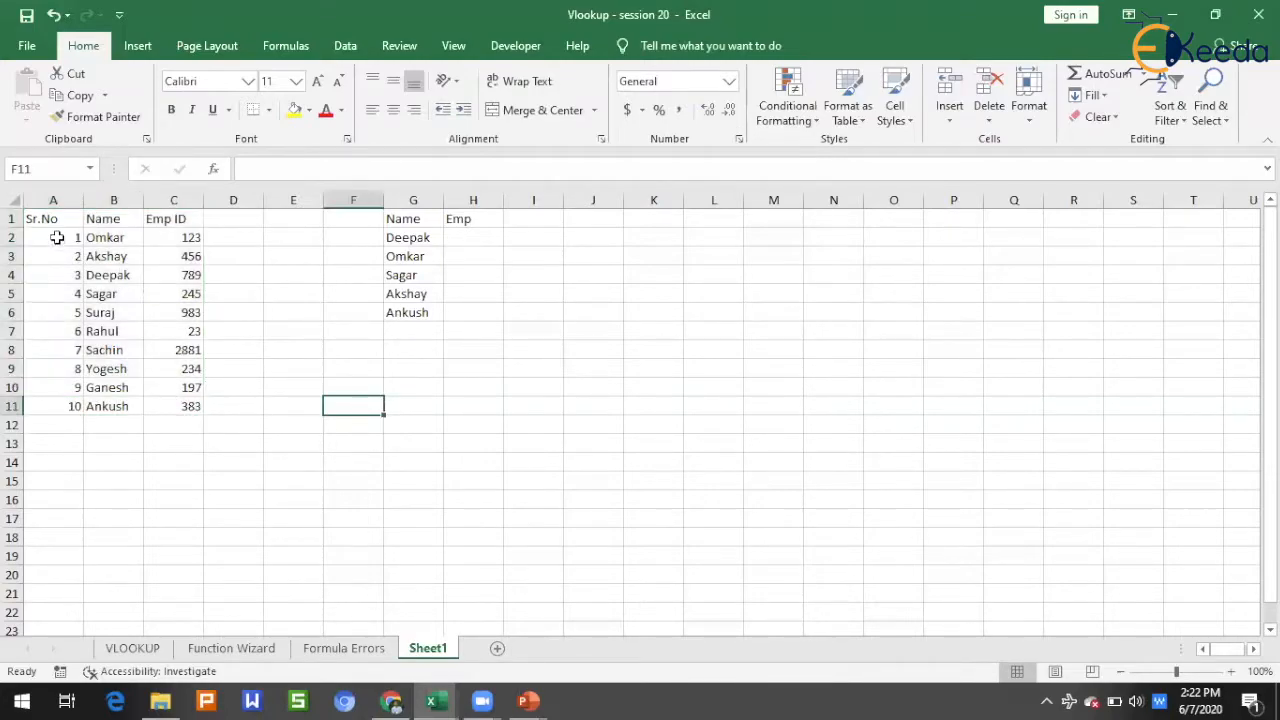
{"action": "left_click_drag", "start_coordinate": [55, 275], "coordinate": [64, 370]}
{"action": "left_click_drag", "start_coordinate": [116, 240], "coordinate": [120, 388]}
{"action": "left_click_drag", "start_coordinate": [189, 245], "coordinate": [193, 392]}
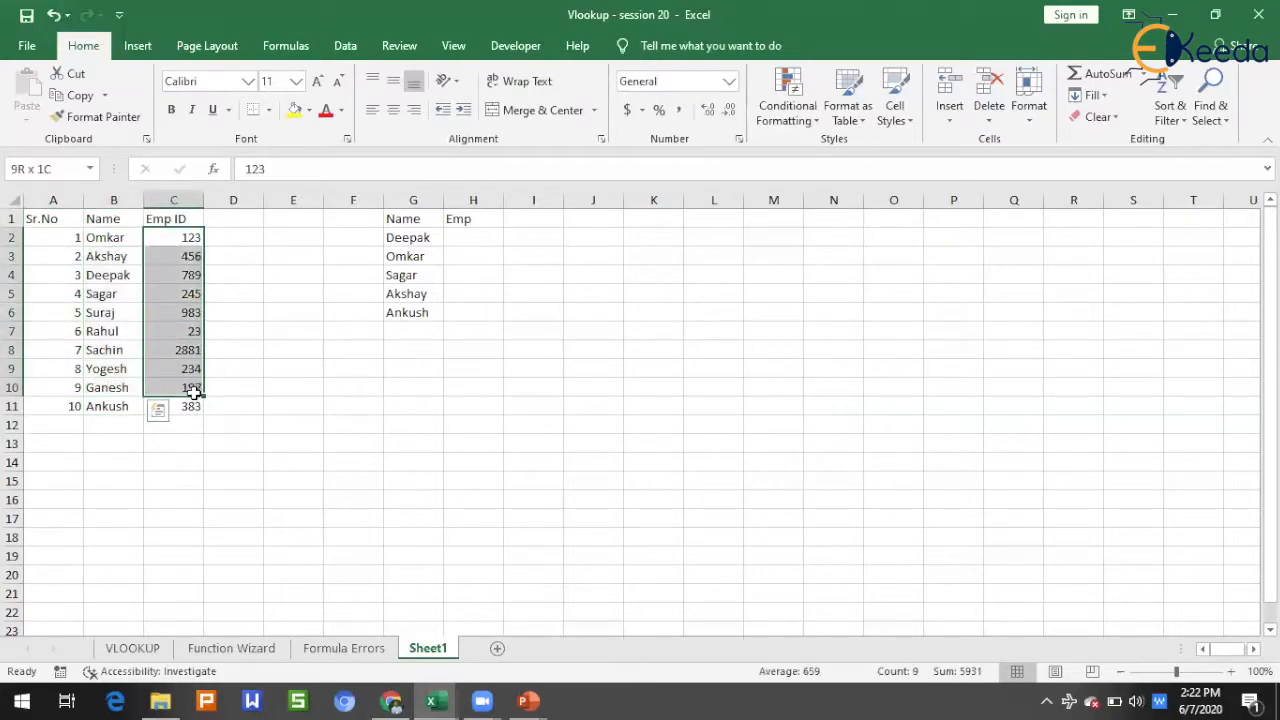
{"action": "left_click", "coordinate": [266, 370]}
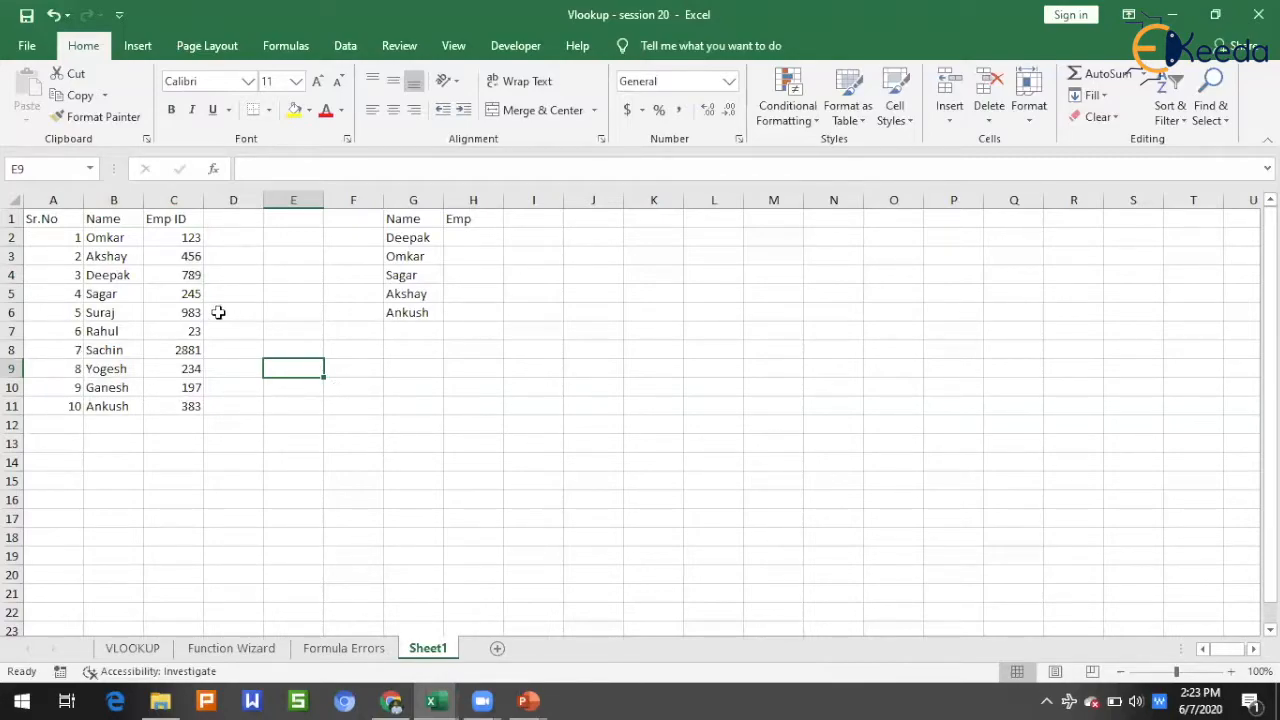
{"action": "left_click_drag", "start_coordinate": [72, 237], "coordinate": [173, 405]}
{"action": "left_click", "coordinate": [292, 402]}
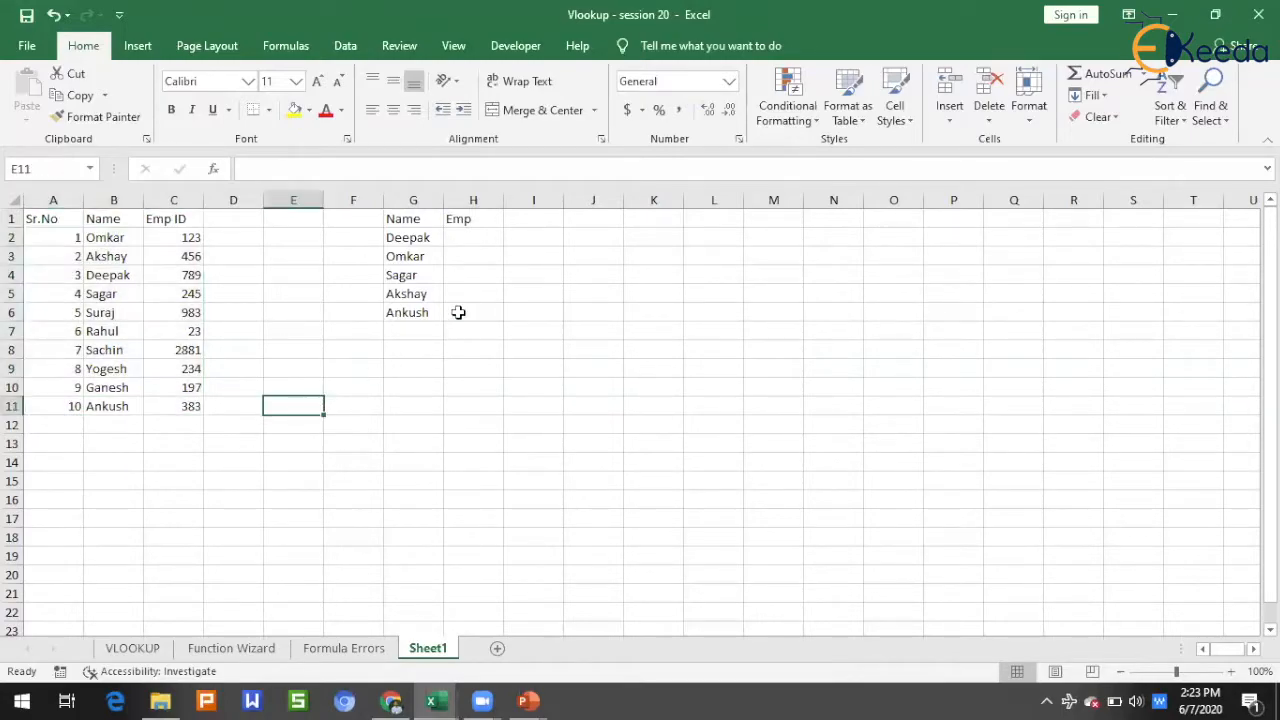
{"action": "left_click_drag", "start_coordinate": [411, 224], "coordinate": [455, 312]}
{"action": "left_click", "coordinate": [566, 286]}
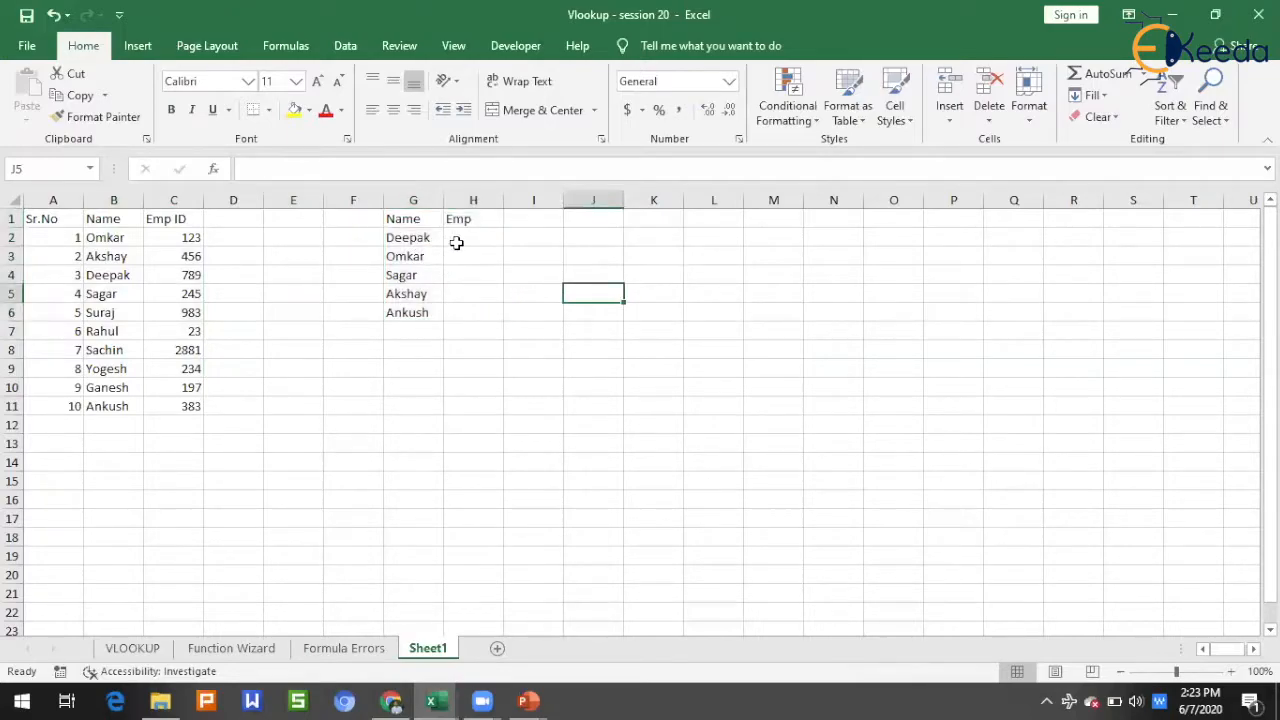
Search the source table's Name column for the name copied from G2 and go to its Emp ID cell
{"action": "left_click", "coordinate": [415, 240]}
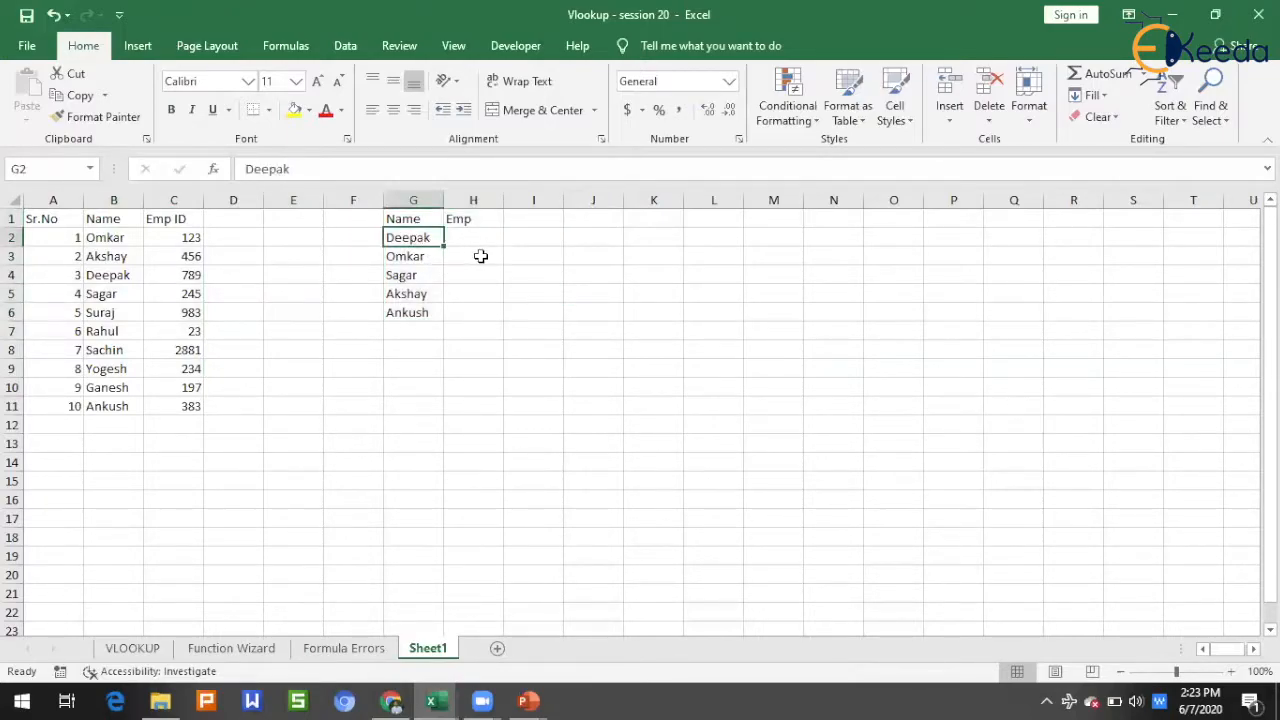
{"action": "key", "text": "ctrl+c"}
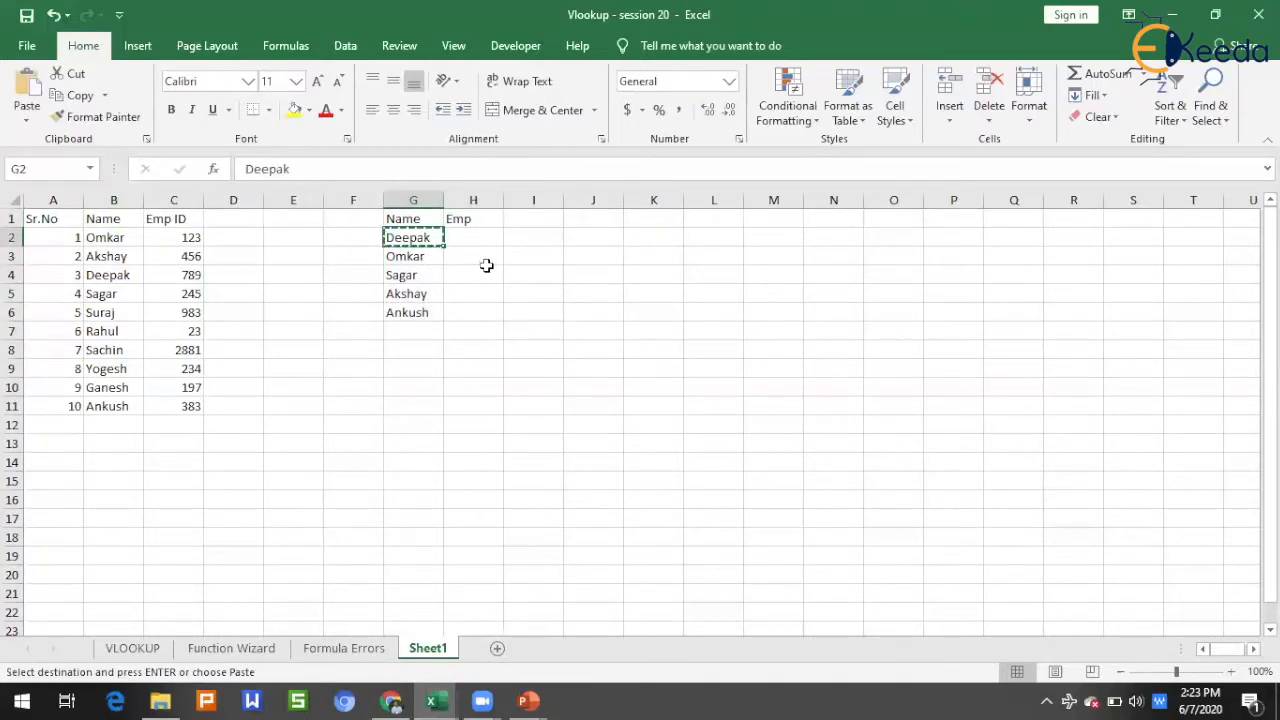
{"action": "left_click", "coordinate": [111, 200]}
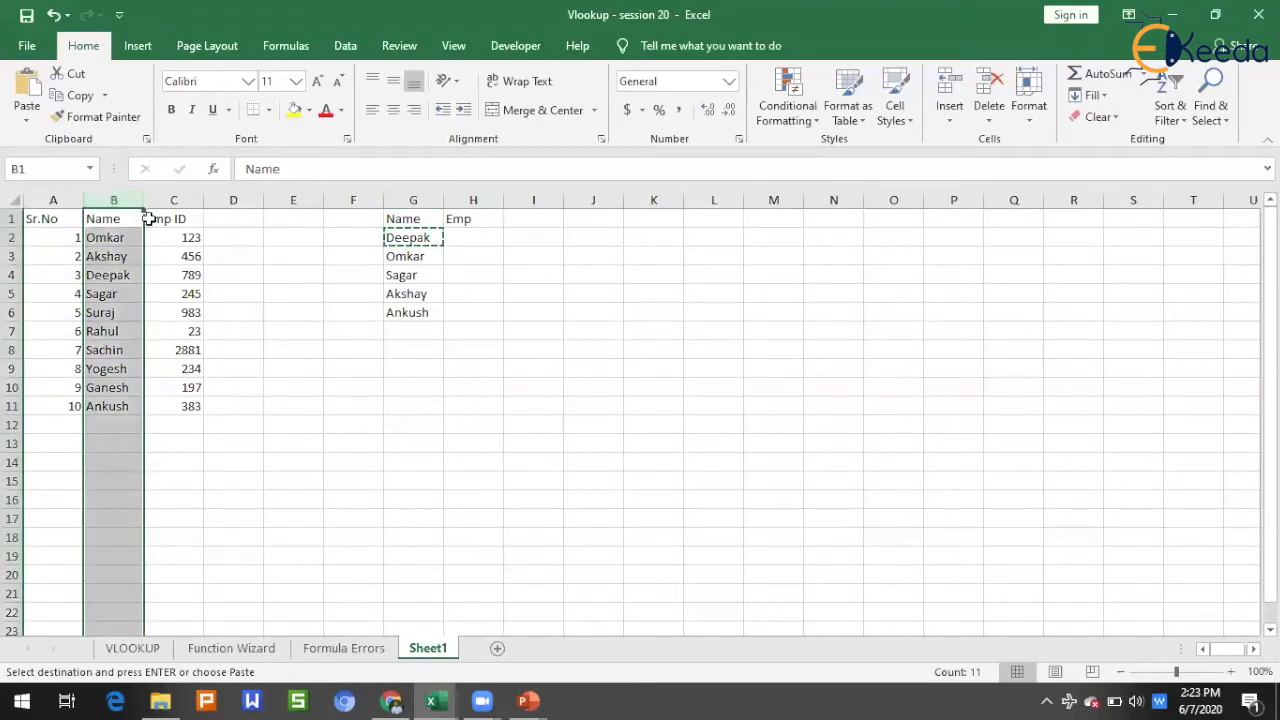
{"action": "key", "text": "ctrl+f"}
{"action": "key", "text": "ctrl+v"}
{"action": "key", "text": "Return"}
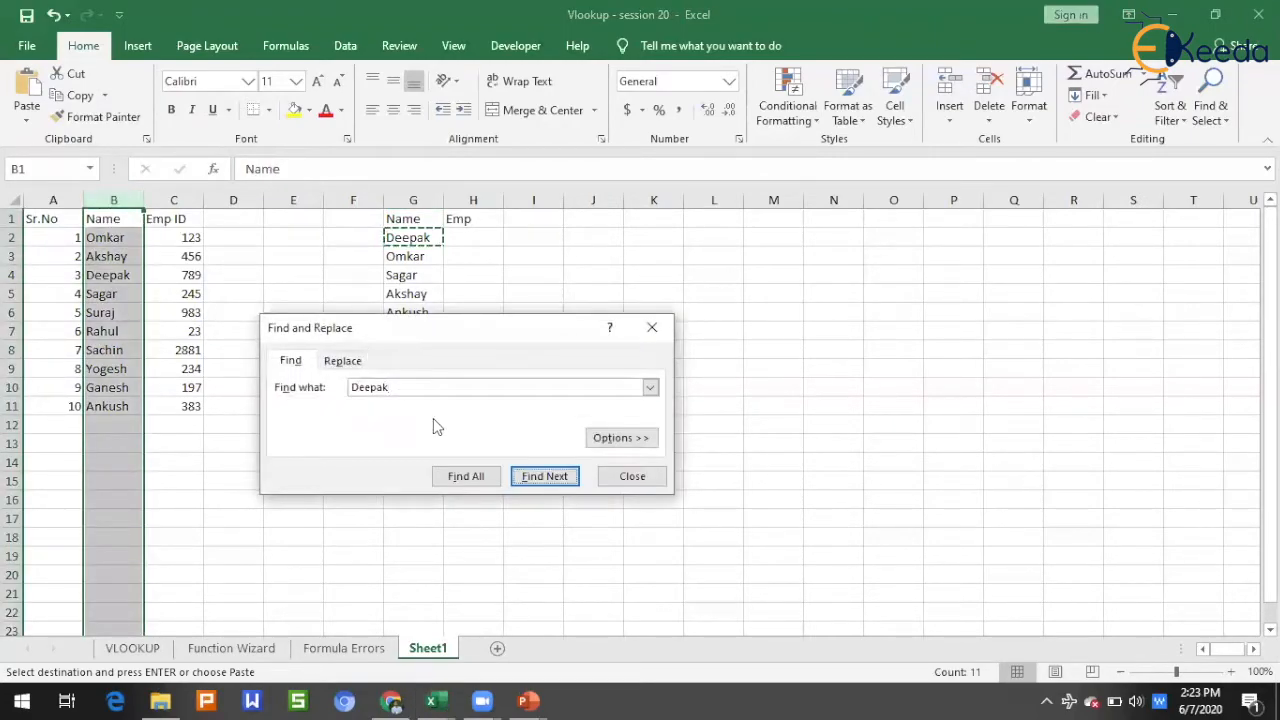
{"action": "key", "text": "Escape"}
{"action": "key", "text": "Right"}
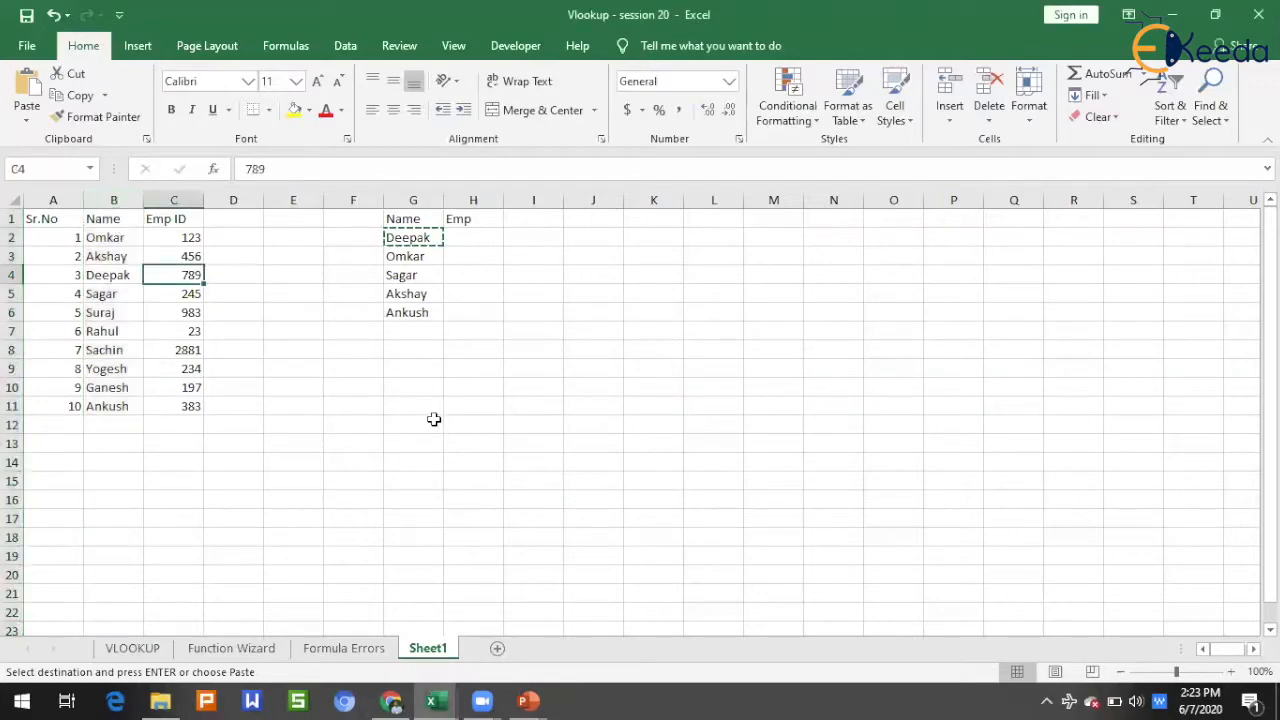
Copy the Emp ID in C4 into cell H2 of the lookup list
{"action": "key", "text": "ctrl+c"}
{"action": "left_click", "coordinate": [466, 234]}
{"action": "key", "text": "ctrl+v"}
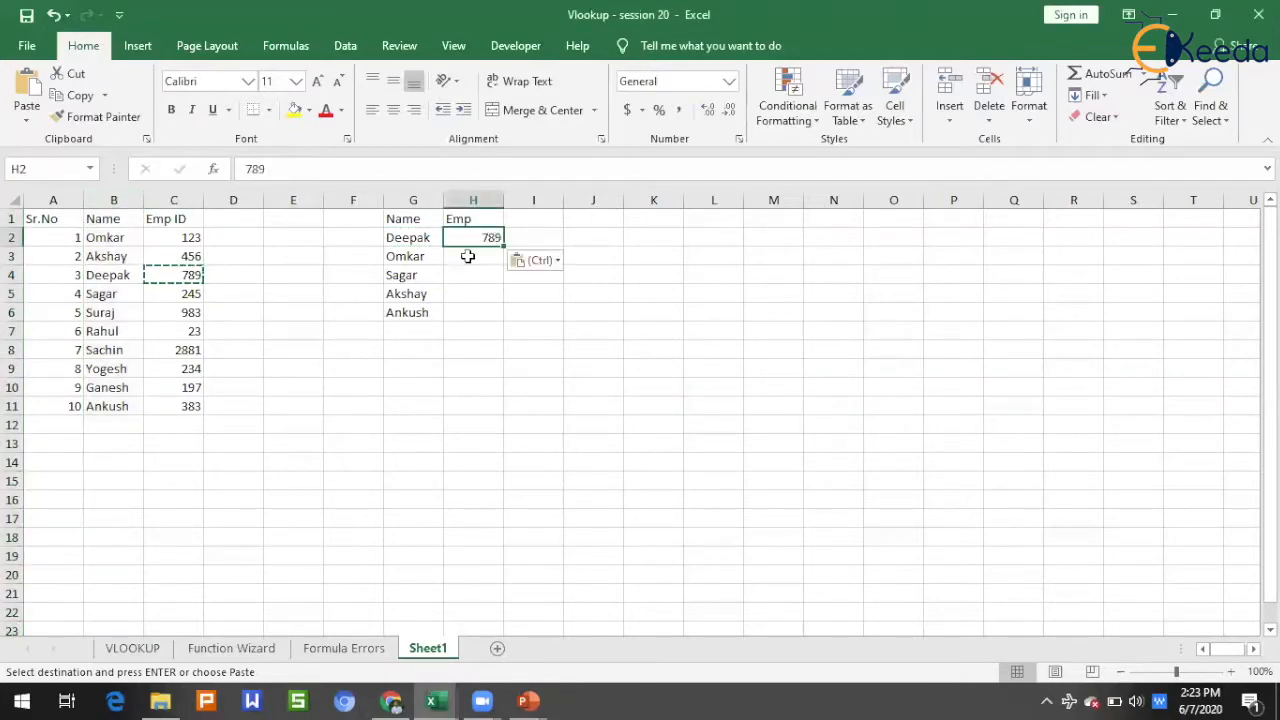
{"action": "key", "text": "Escape"}
{"action": "left_click", "coordinate": [604, 307]}
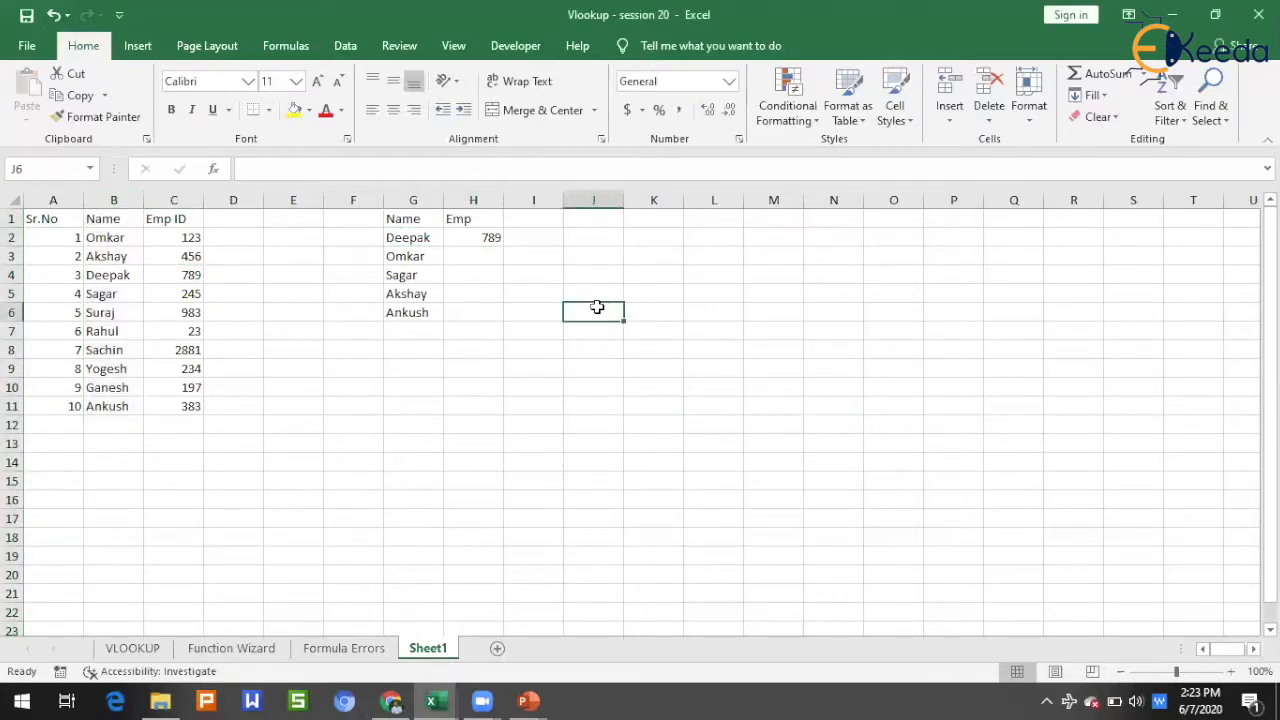
Clear the copied Emp ID from cell H2 of the lookup list
{"action": "left_click", "coordinate": [489, 239]}
{"action": "key", "text": "Delete"}
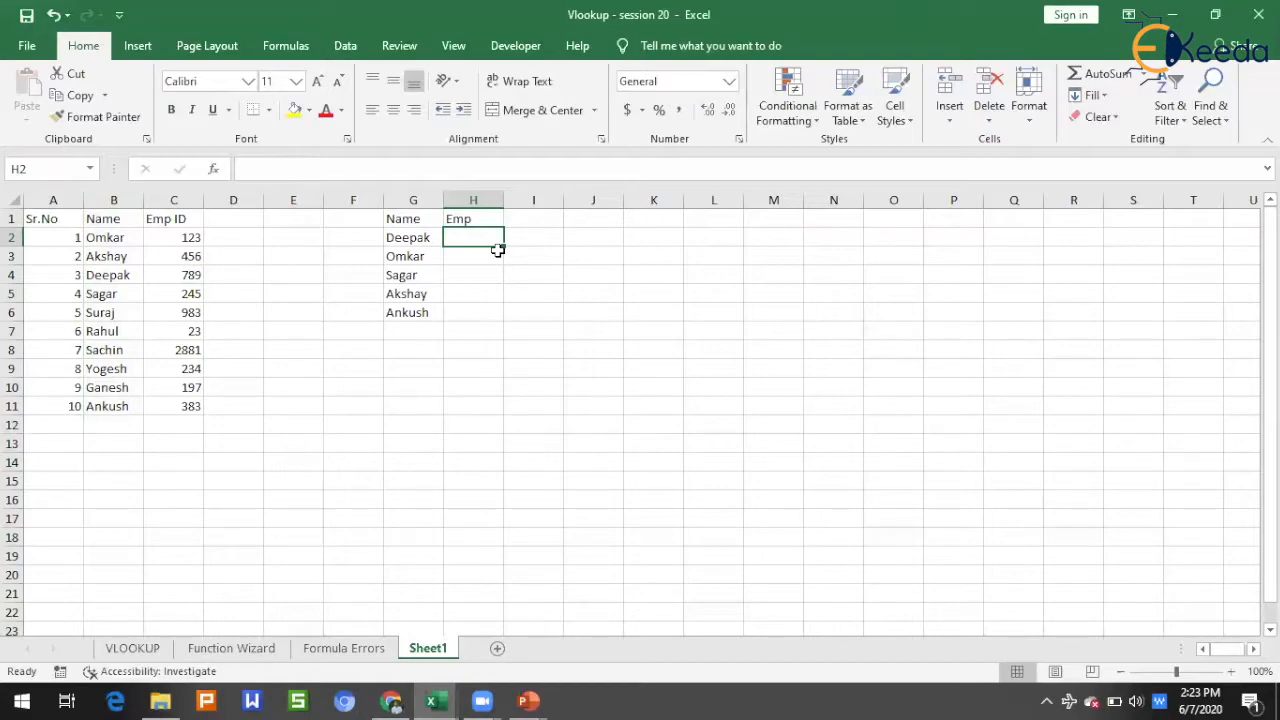
{"action": "type", "text": "="}
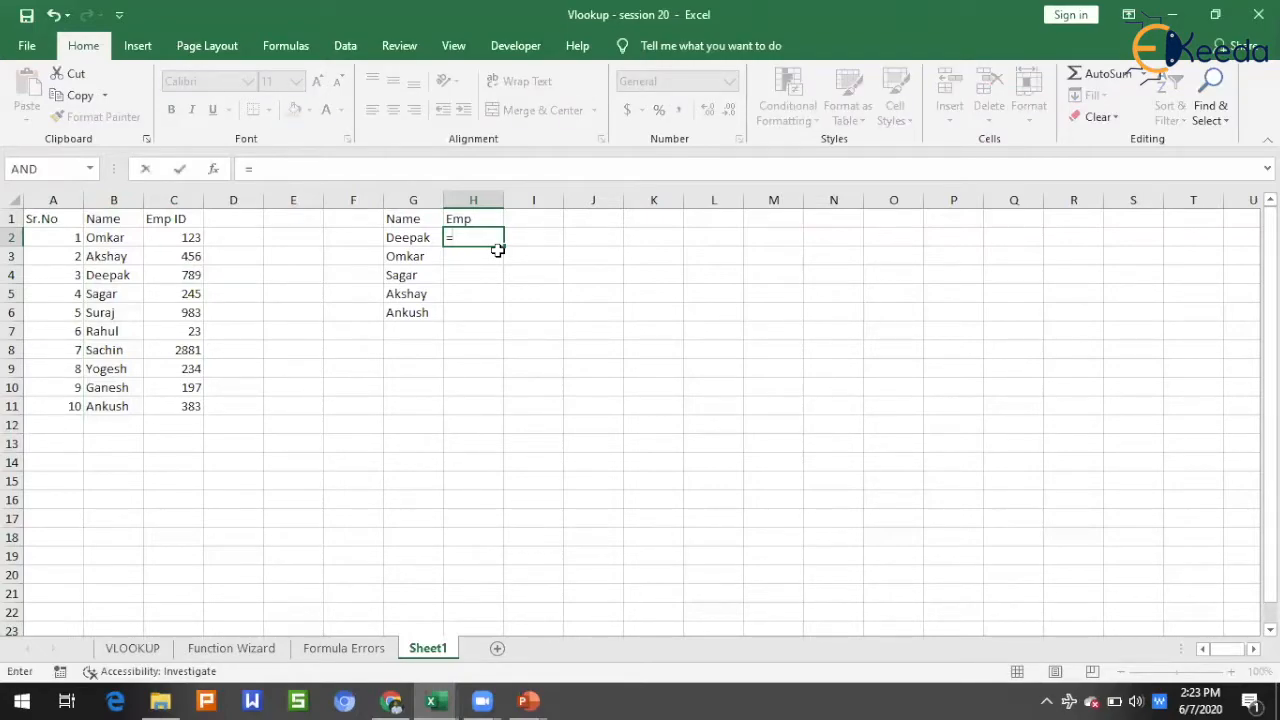
{"action": "type", "text": "vl"}
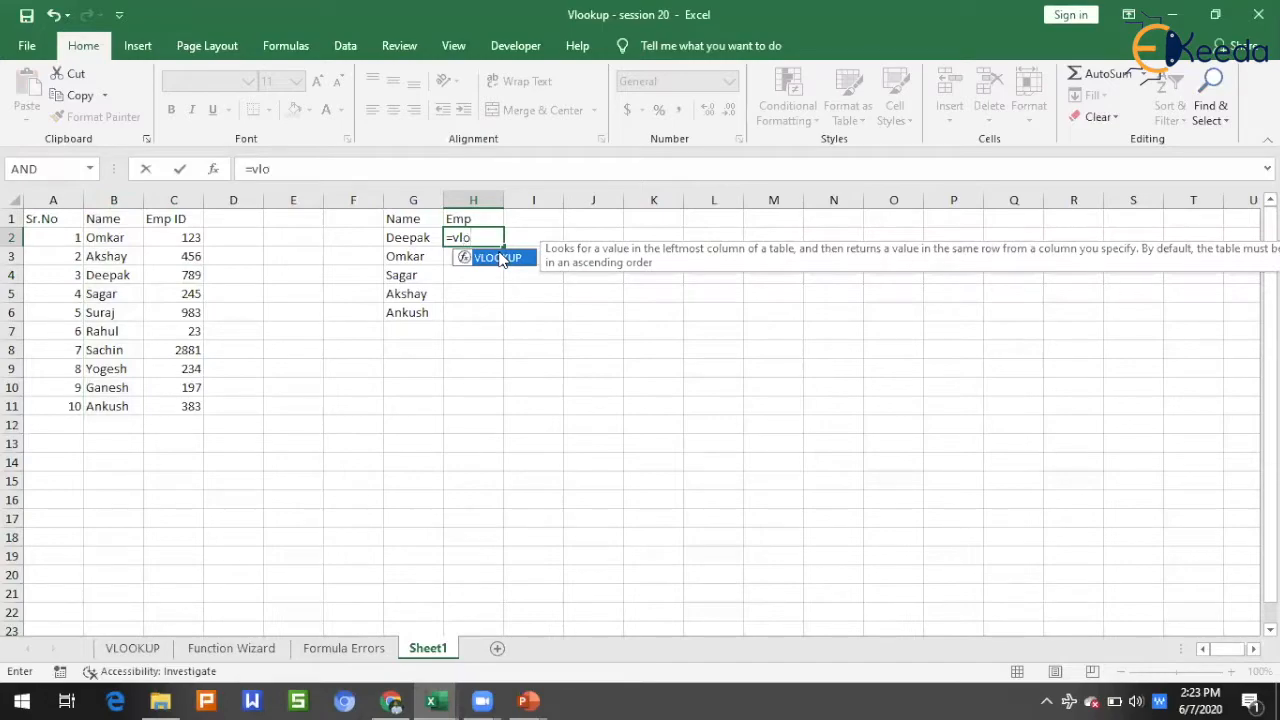
{"action": "type", "text": "o"}
{"action": "double_click", "coordinate": [497, 258]}
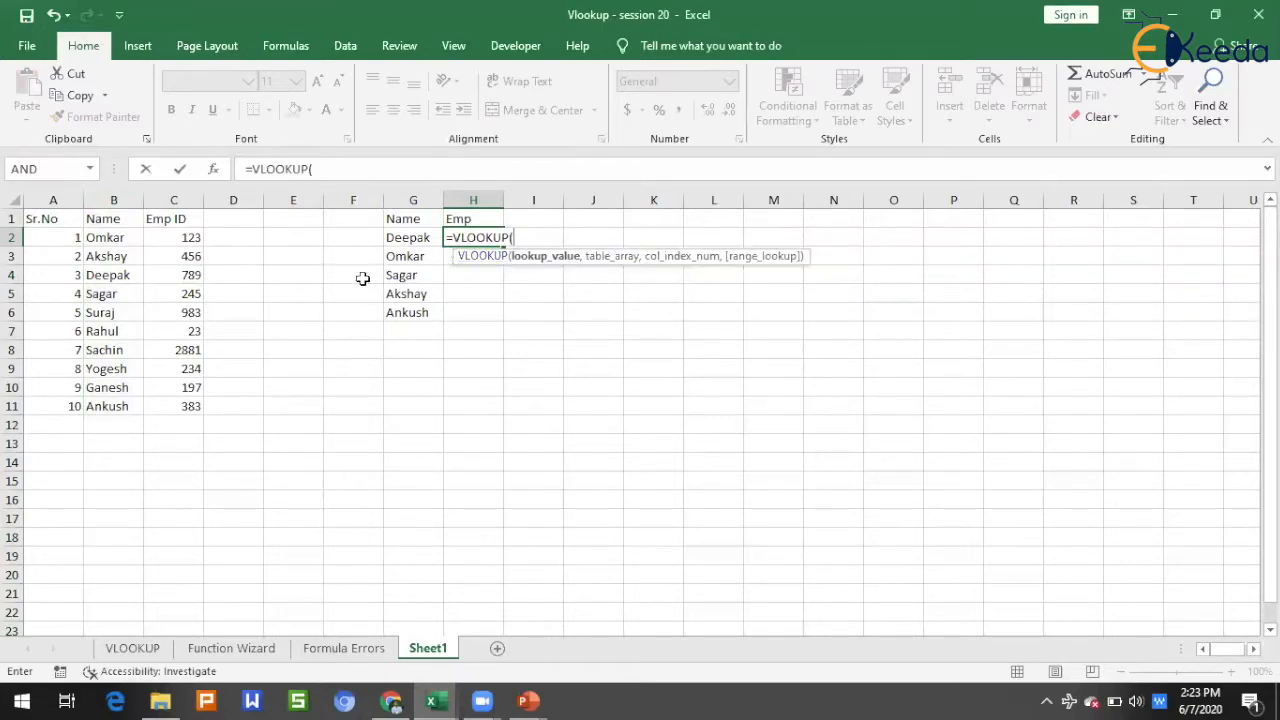
{"action": "left_click", "coordinate": [413, 241]}
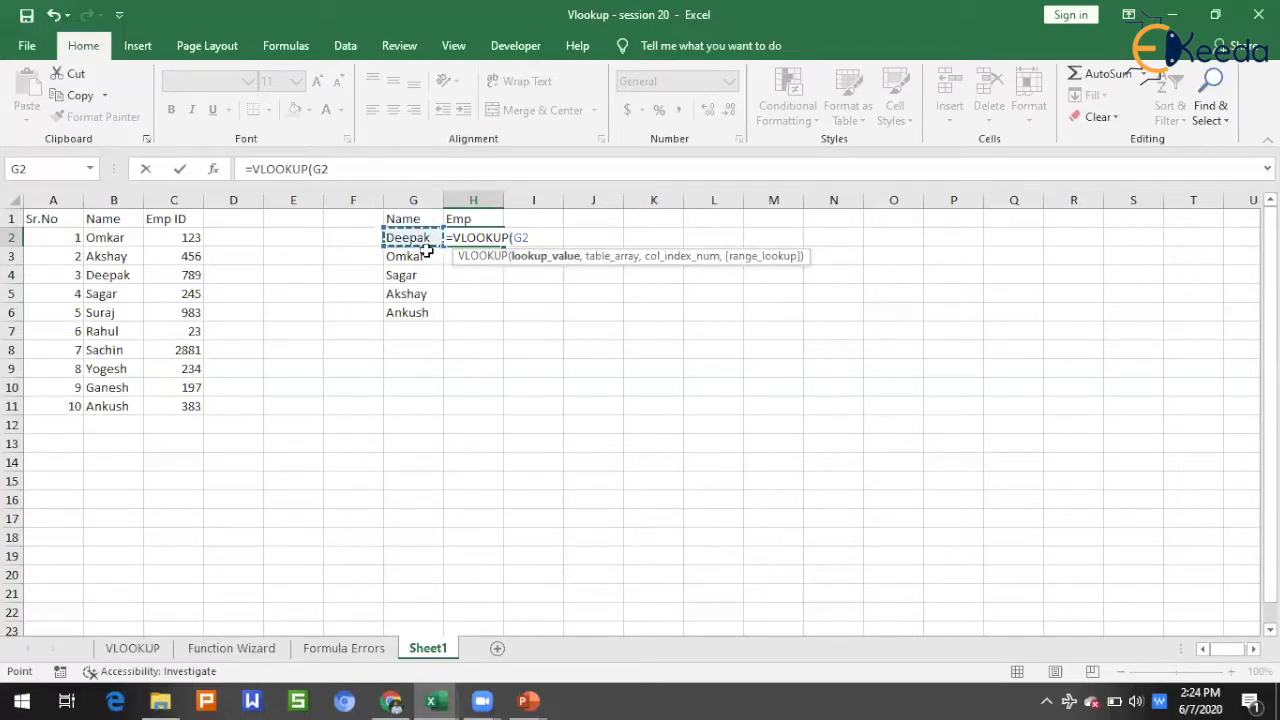
{"action": "left_click_drag", "start_coordinate": [114, 238], "coordinate": [178, 404]}
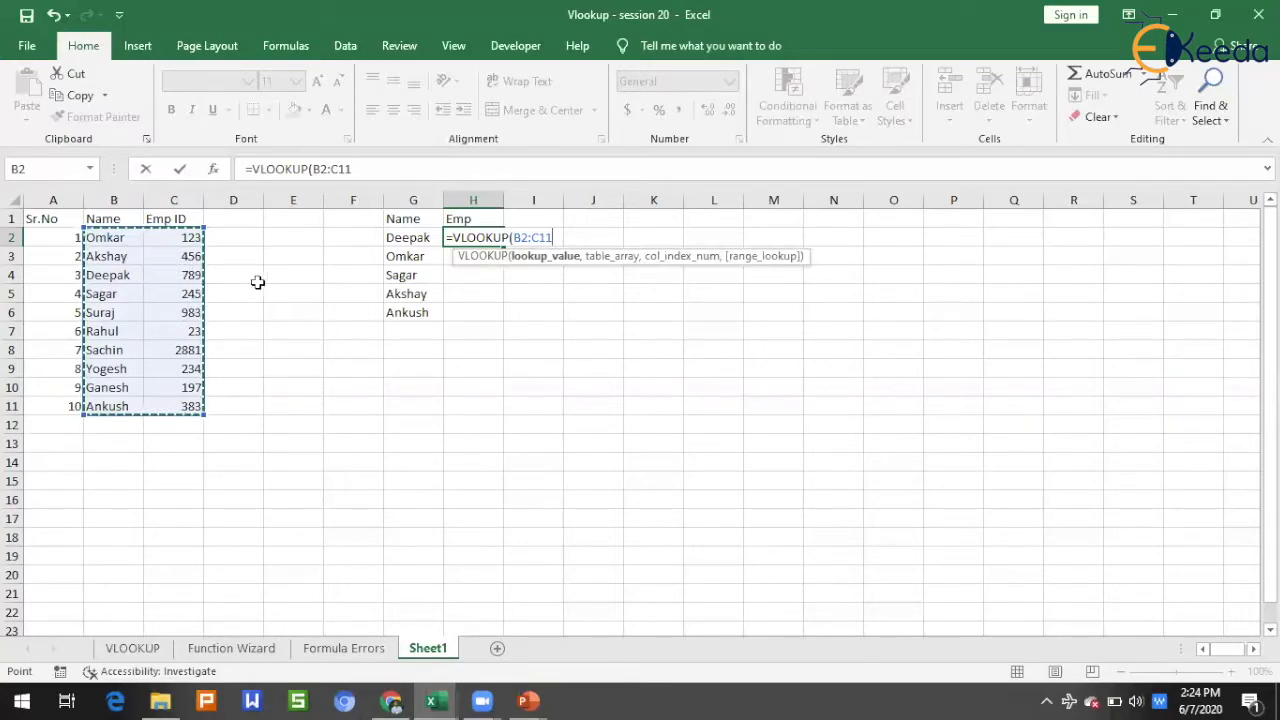
{"action": "type", "text": ","}
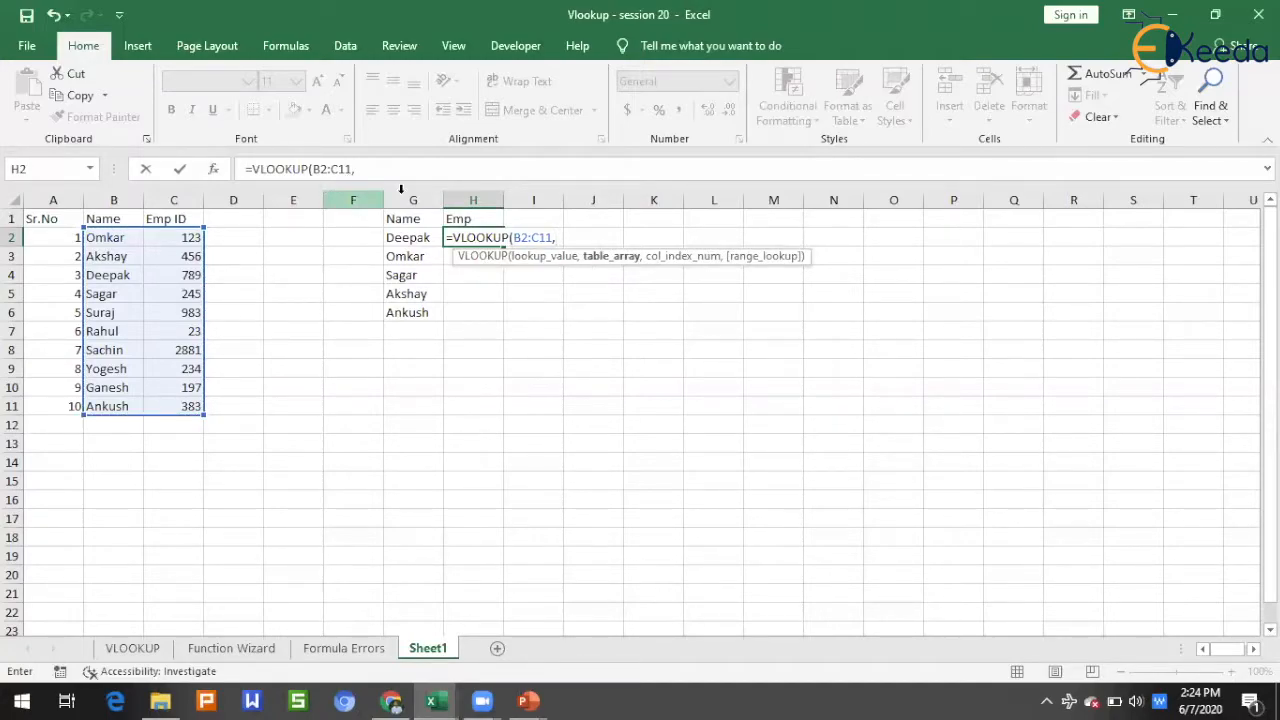
{"action": "key", "text": "Escape"}
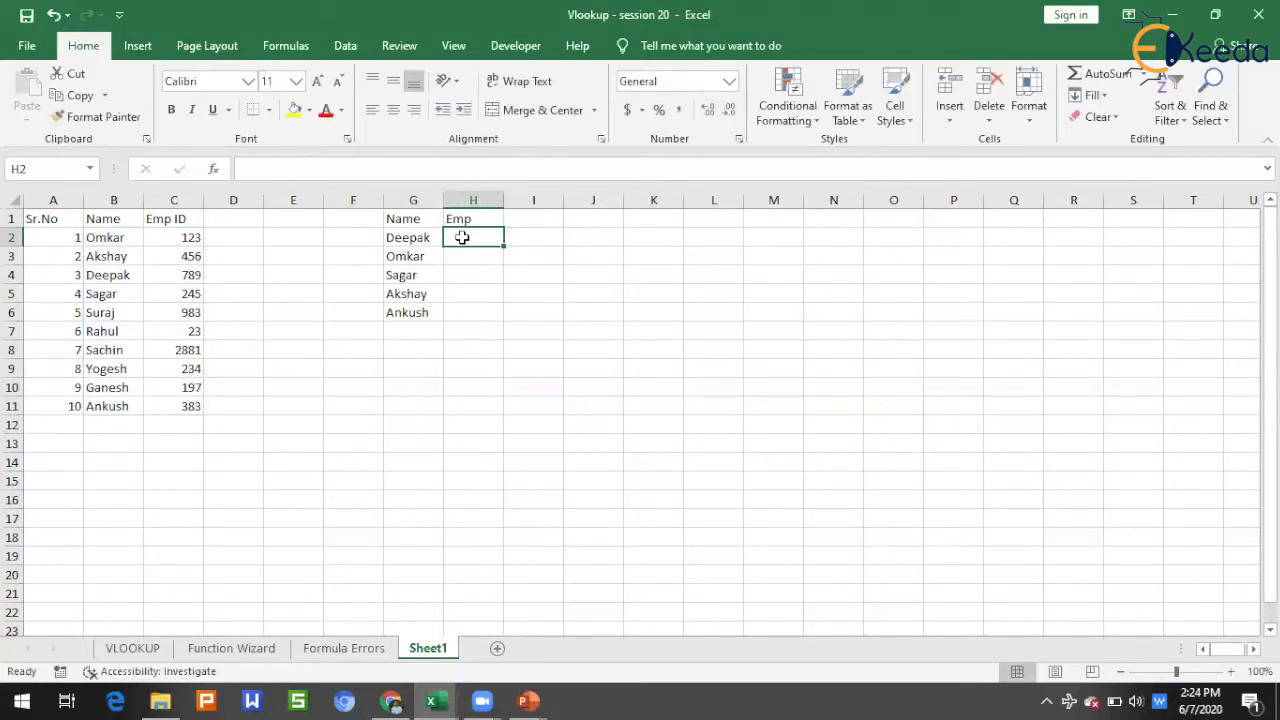
Enter =VLOOKUP(G2,B2:C11,1,FALSE) in cell H2, using the exact match option
{"action": "type", "text": "=vl"}
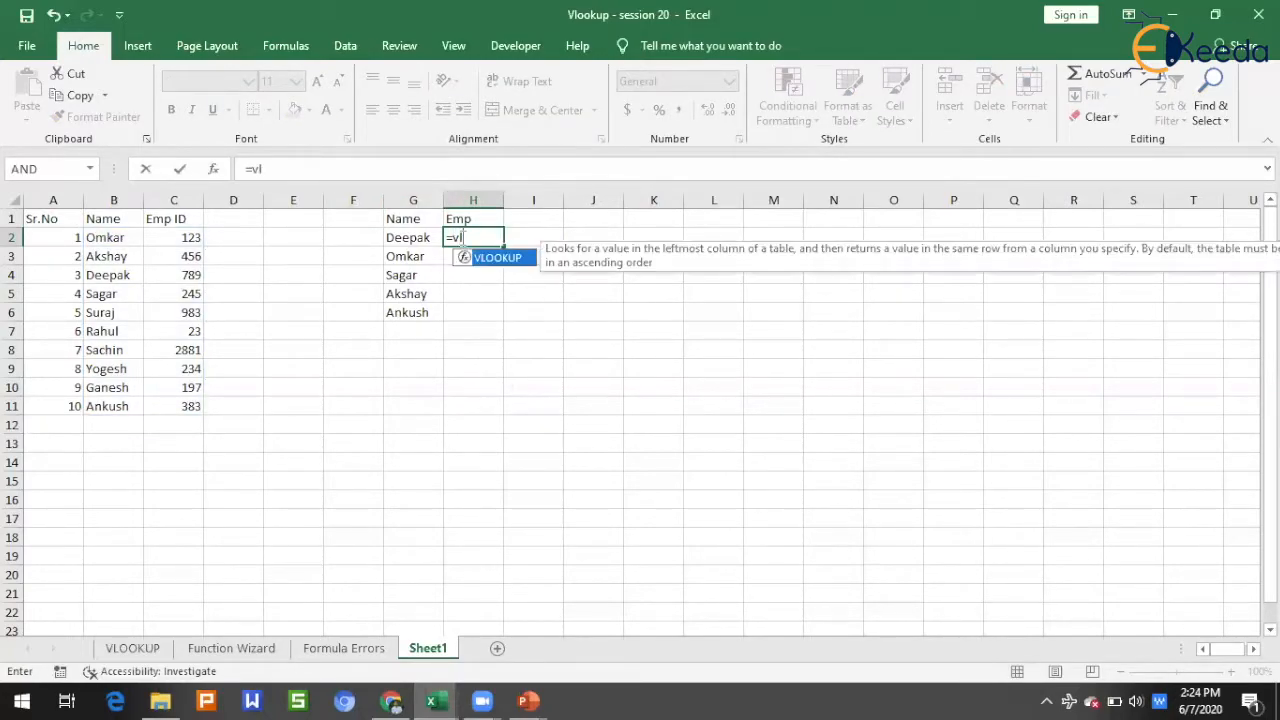
{"action": "key", "text": "Tab"}
{"action": "left_click", "coordinate": [424, 237]}
{"action": "type", "text": ","}
{"action": "left_click_drag", "start_coordinate": [115, 240], "coordinate": [191, 406]}
{"action": "type", "text": ",1"}
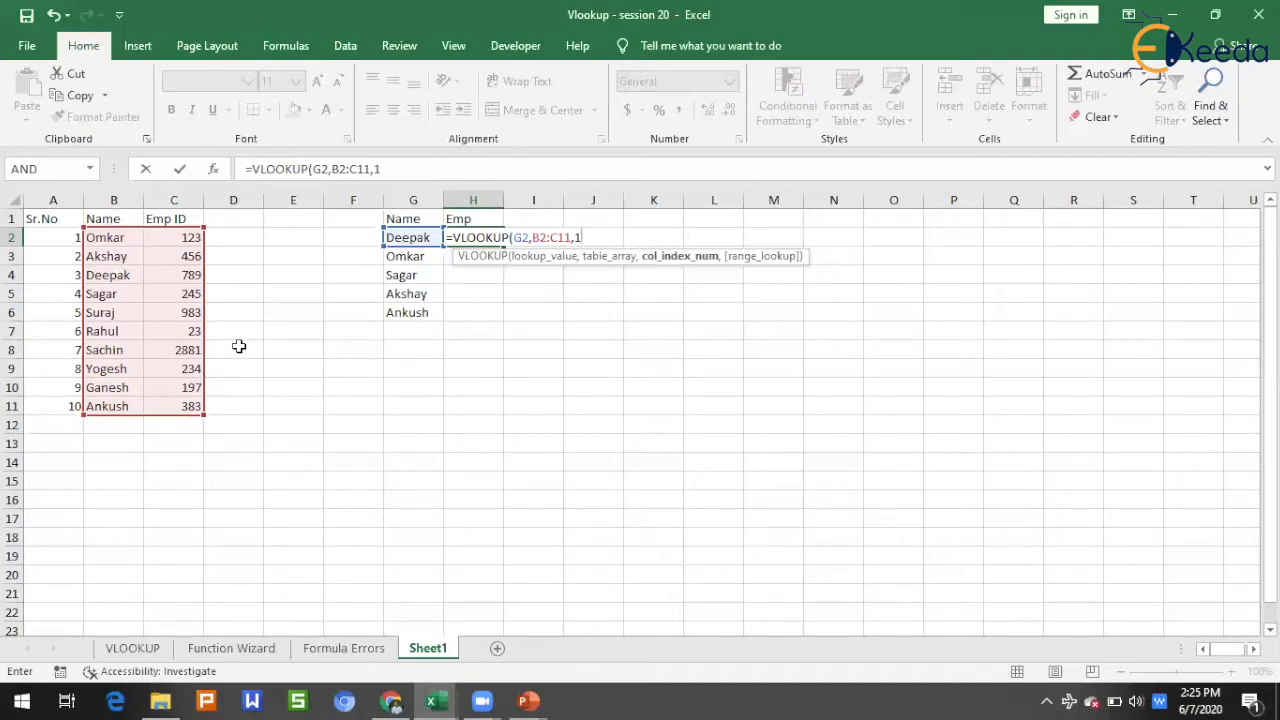
{"action": "type", "text": ","}
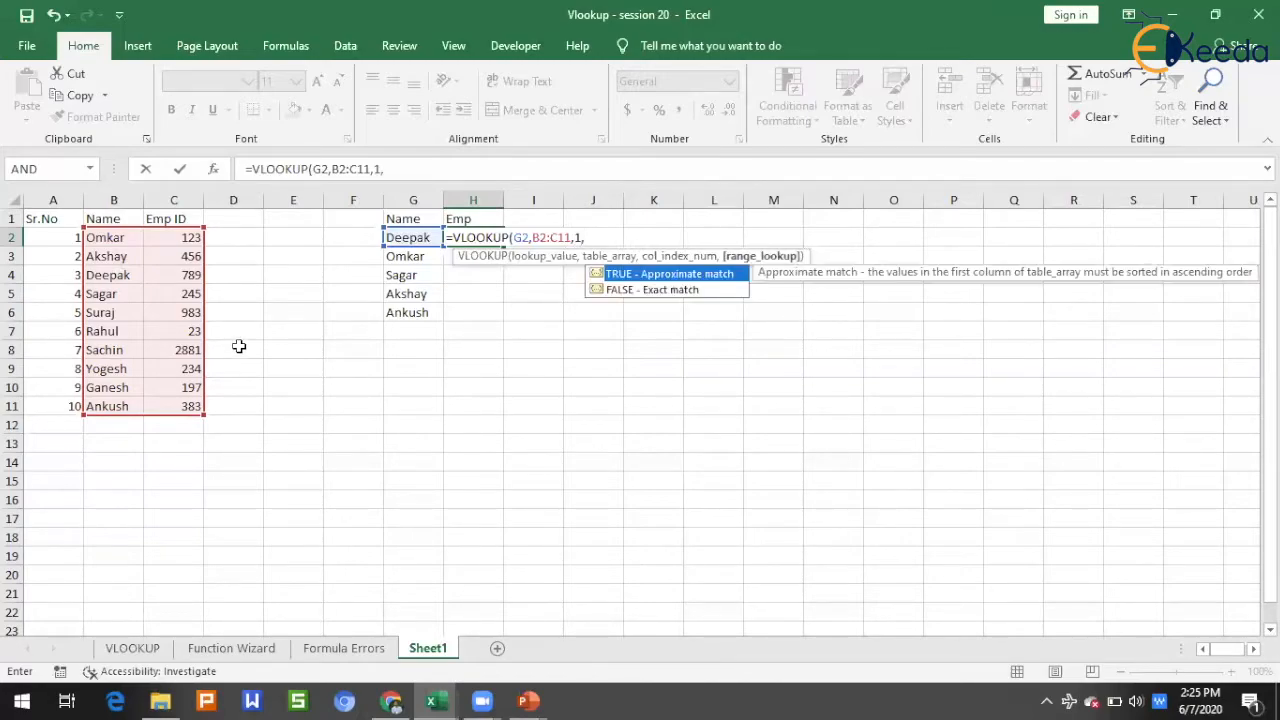
{"action": "left_click", "coordinate": [696, 295]}
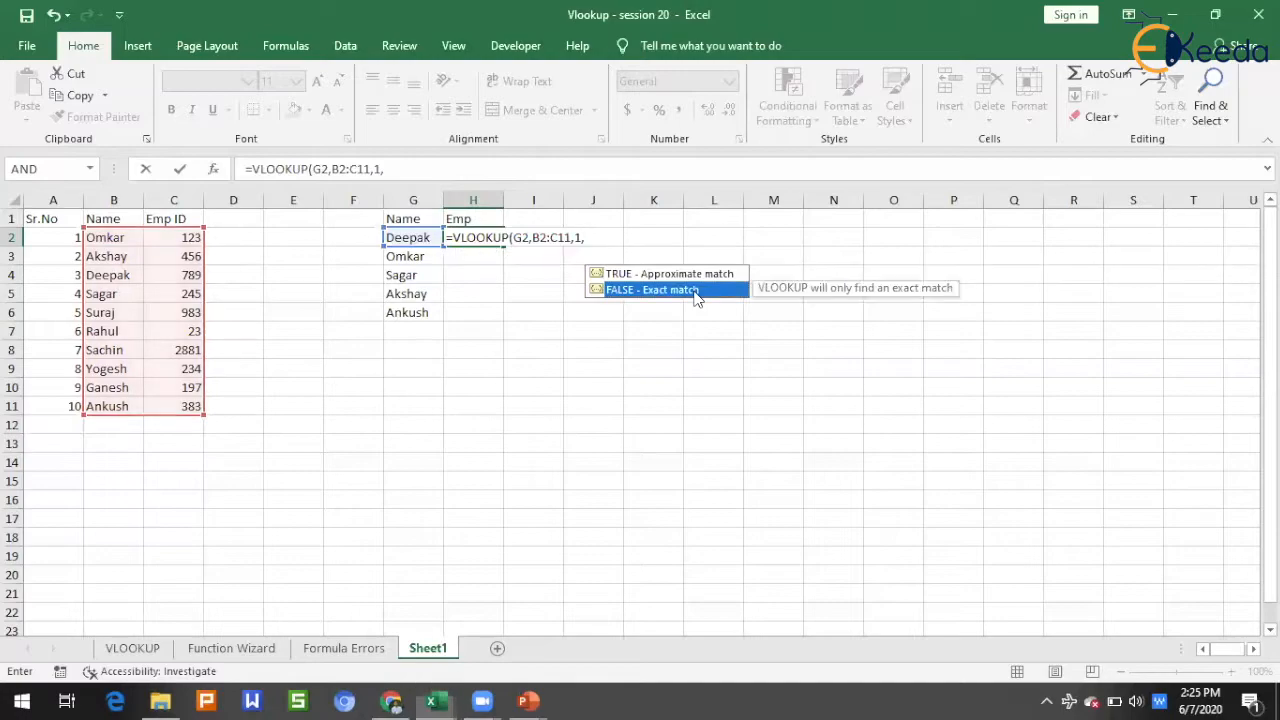
{"action": "double_click", "coordinate": [696, 291]}
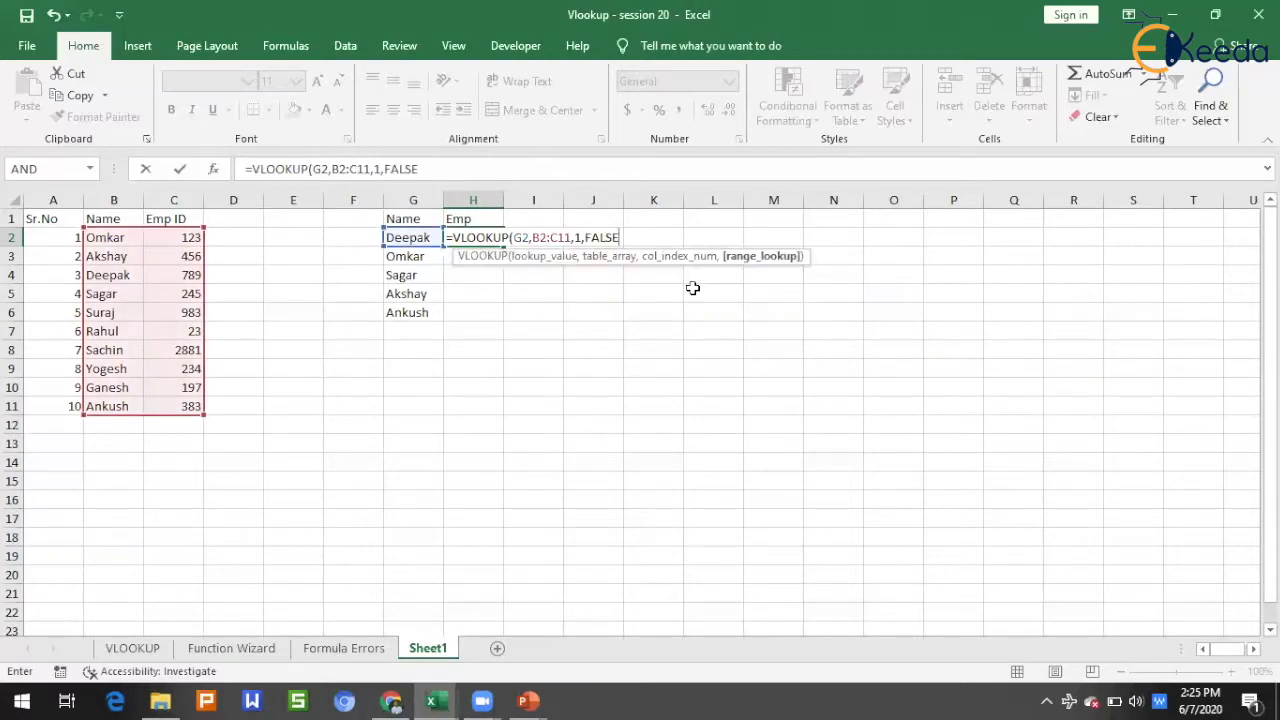
{"action": "type", "text": ")"}
{"action": "key", "text": "Return"}
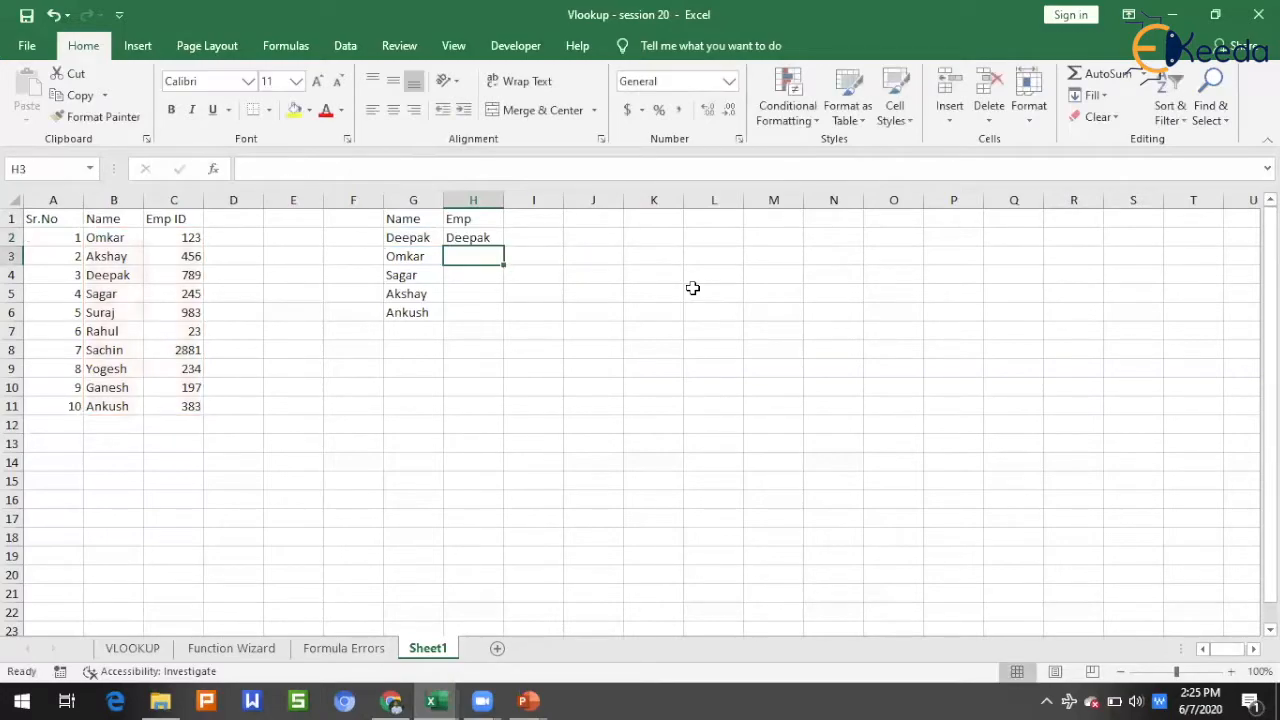
Check H2's result against the source table and set the column index in its VLOOKUP formula to 2
{"action": "left_click", "coordinate": [466, 238]}
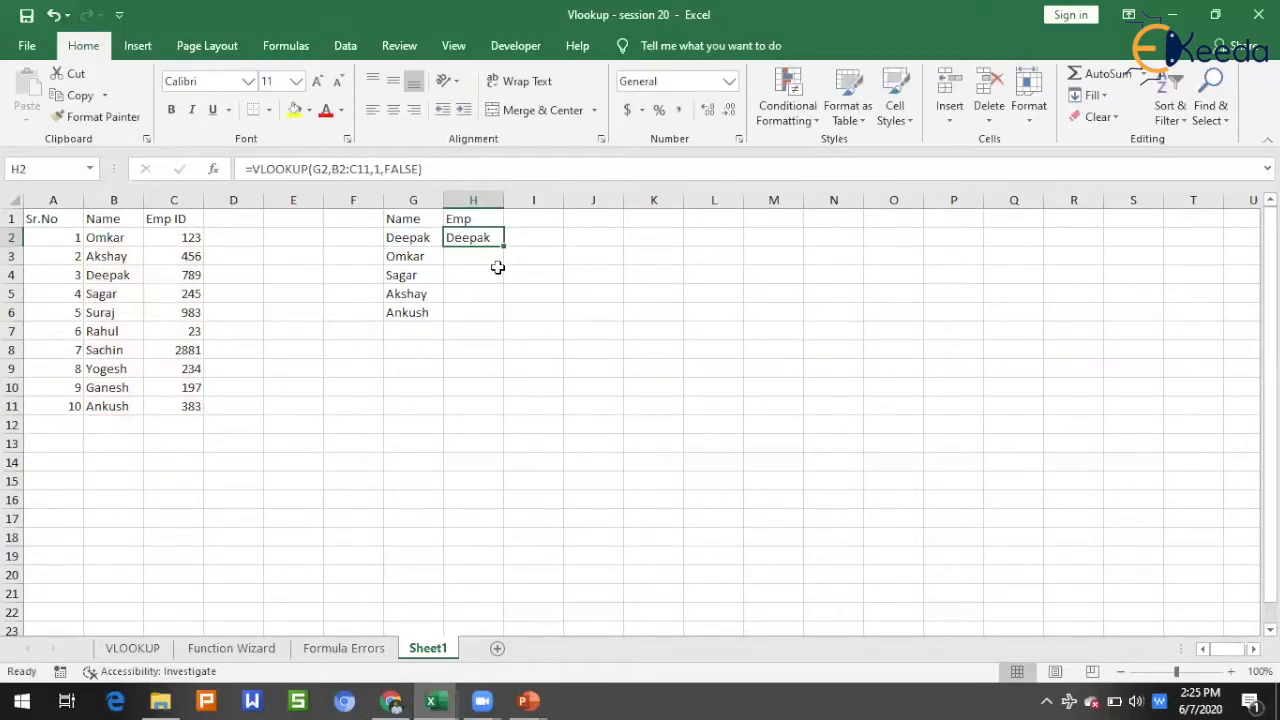
{"action": "left_click", "coordinate": [408, 242]}
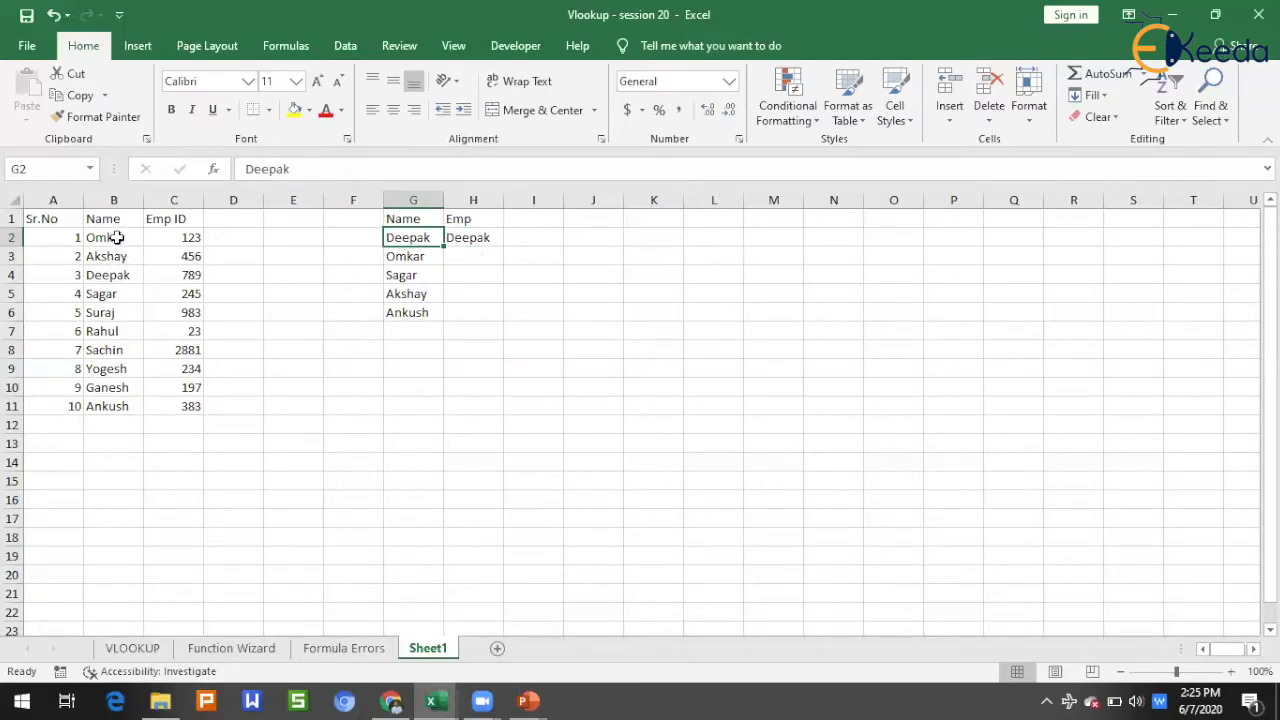
{"action": "left_click", "coordinate": [124, 274]}
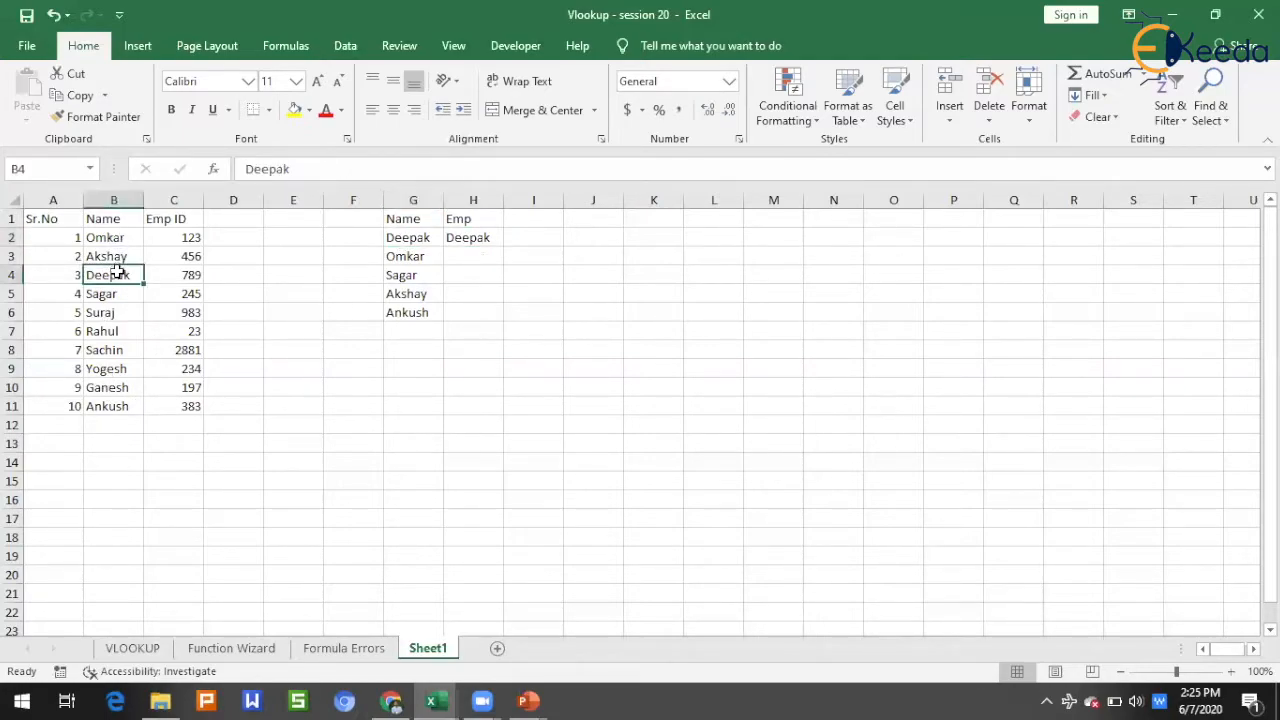
{"action": "left_click", "coordinate": [458, 237]}
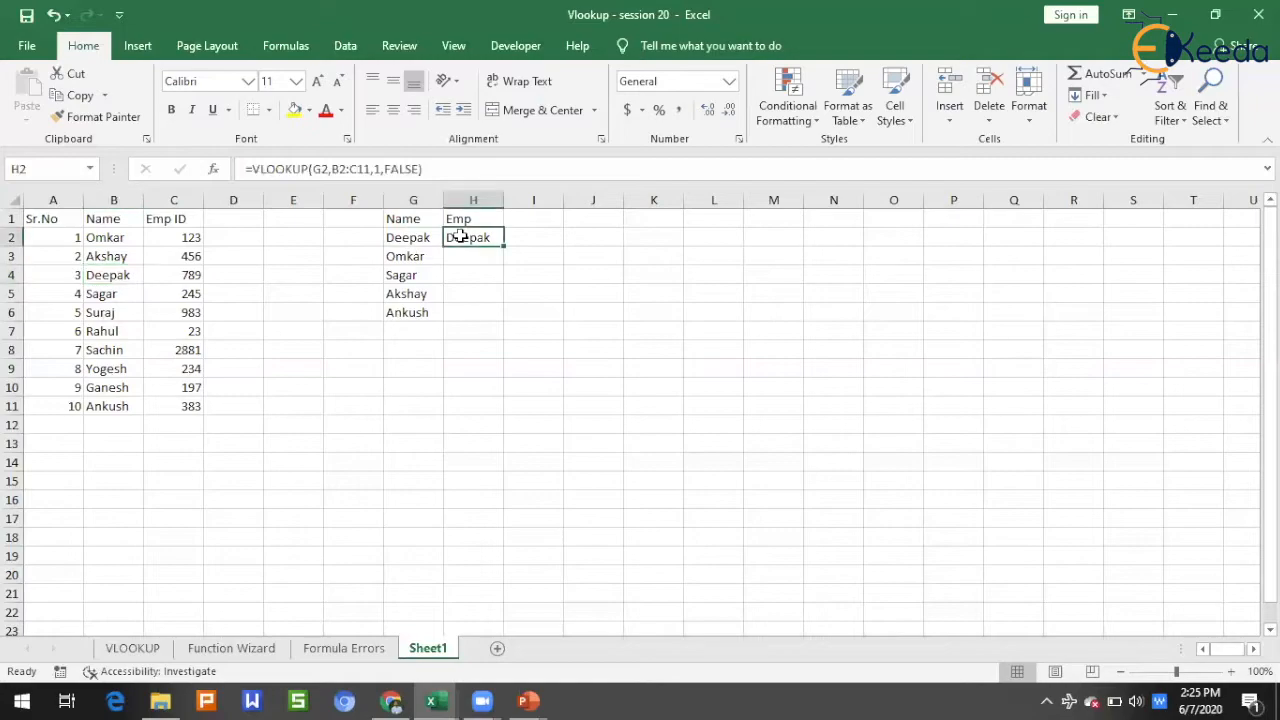
{"action": "left_click", "coordinate": [378, 169]}
{"action": "key", "text": "Right"}
{"action": "key", "text": "BackSpace"}
{"action": "type", "text": "2"}
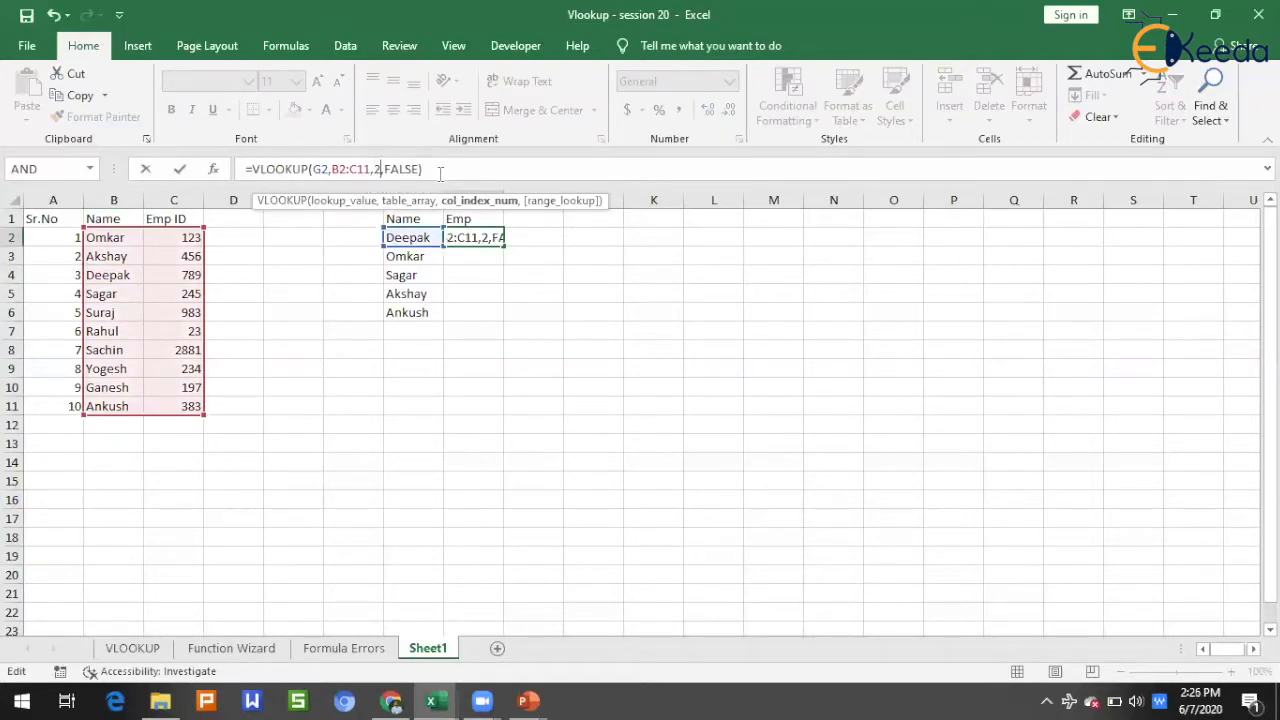
{"action": "key", "text": "Tab"}
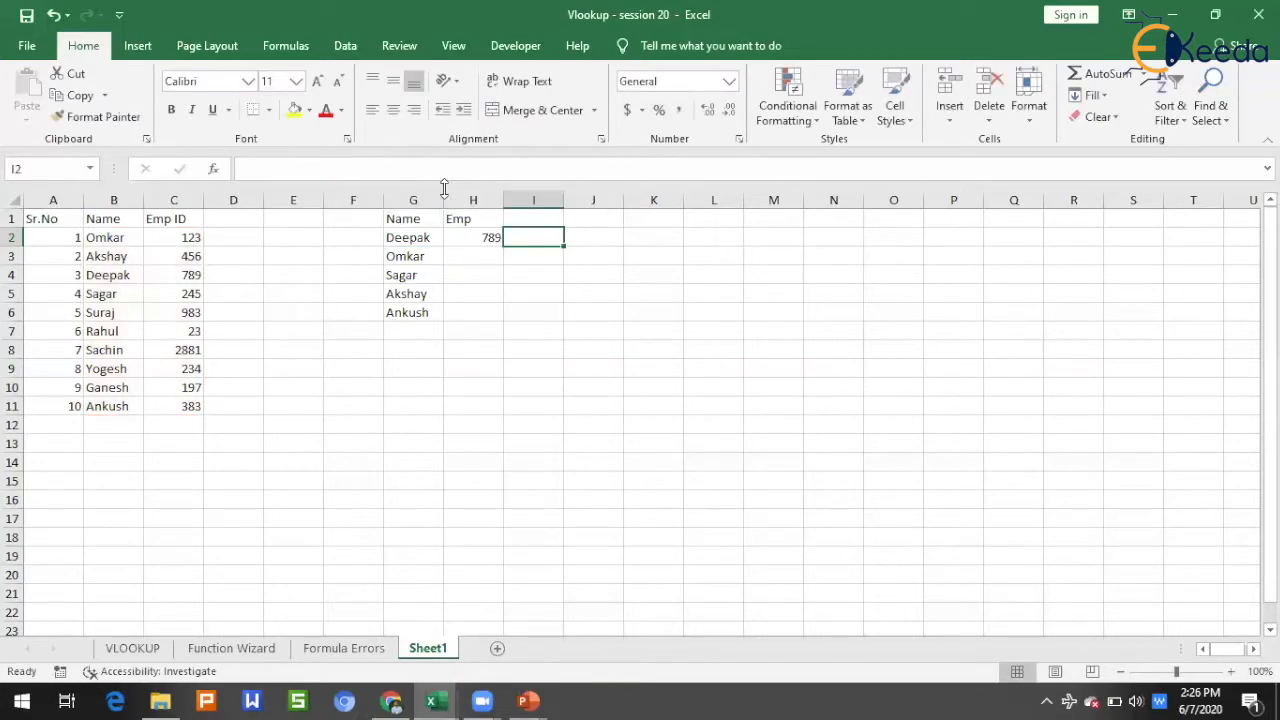
Enter =VLOOKUP(G3,B2:C11,2,) in cell H3 to look up the second listed name's Emp ID
{"action": "left_click", "coordinate": [481, 259]}
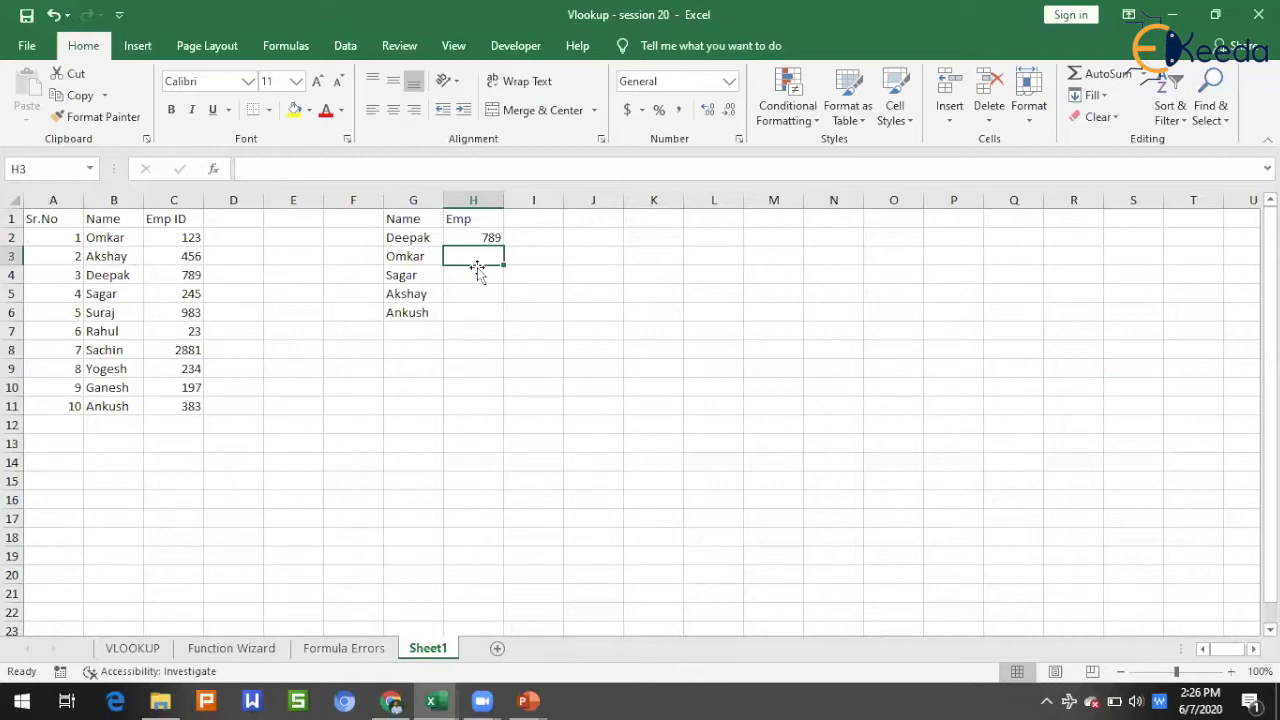
{"action": "type", "text": "=vll"}
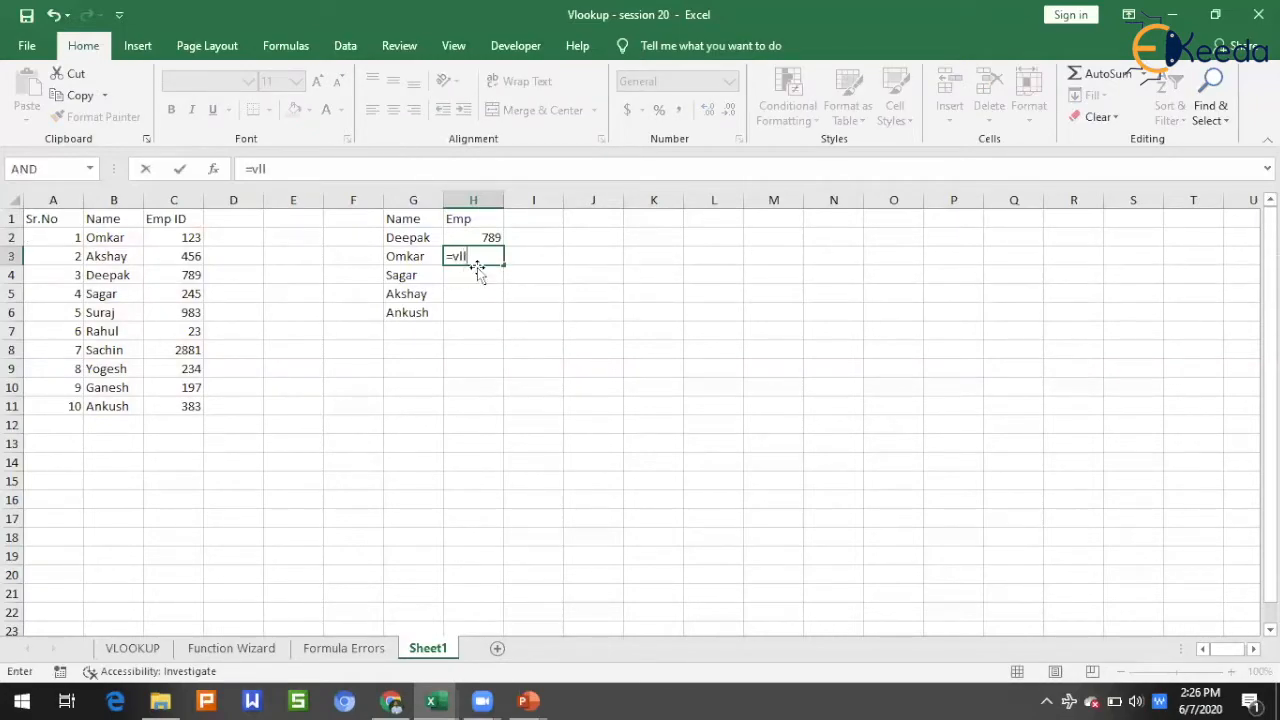
{"action": "key", "text": "BackSpace"}
{"action": "key", "text": "BackSpace"}
{"action": "double_click", "coordinate": [477, 275]}
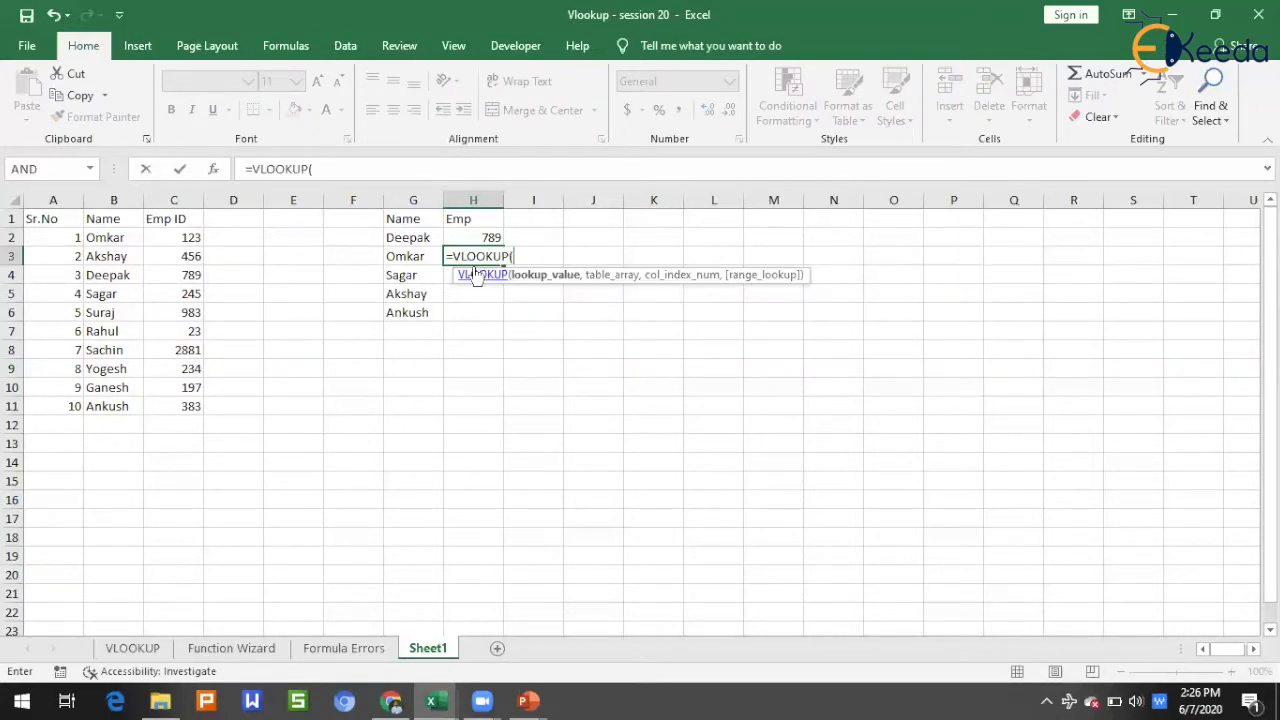
{"action": "left_click", "coordinate": [402, 256]}
{"action": "type", "text": ","}
{"action": "left_click_drag", "start_coordinate": [110, 237], "coordinate": [183, 406]}
{"action": "type", "text": ",2,"}
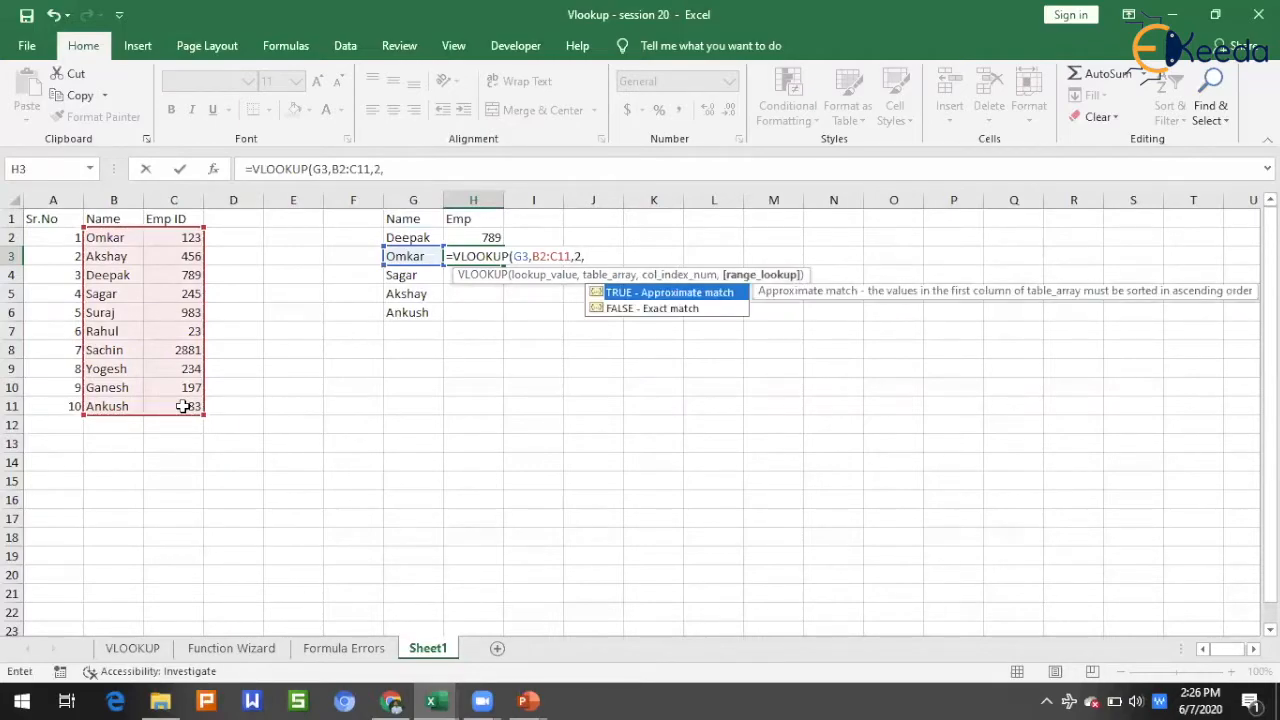
{"action": "key", "text": "Down"}
{"action": "key", "text": "Tab"}
{"action": "key", "text": "Return"}
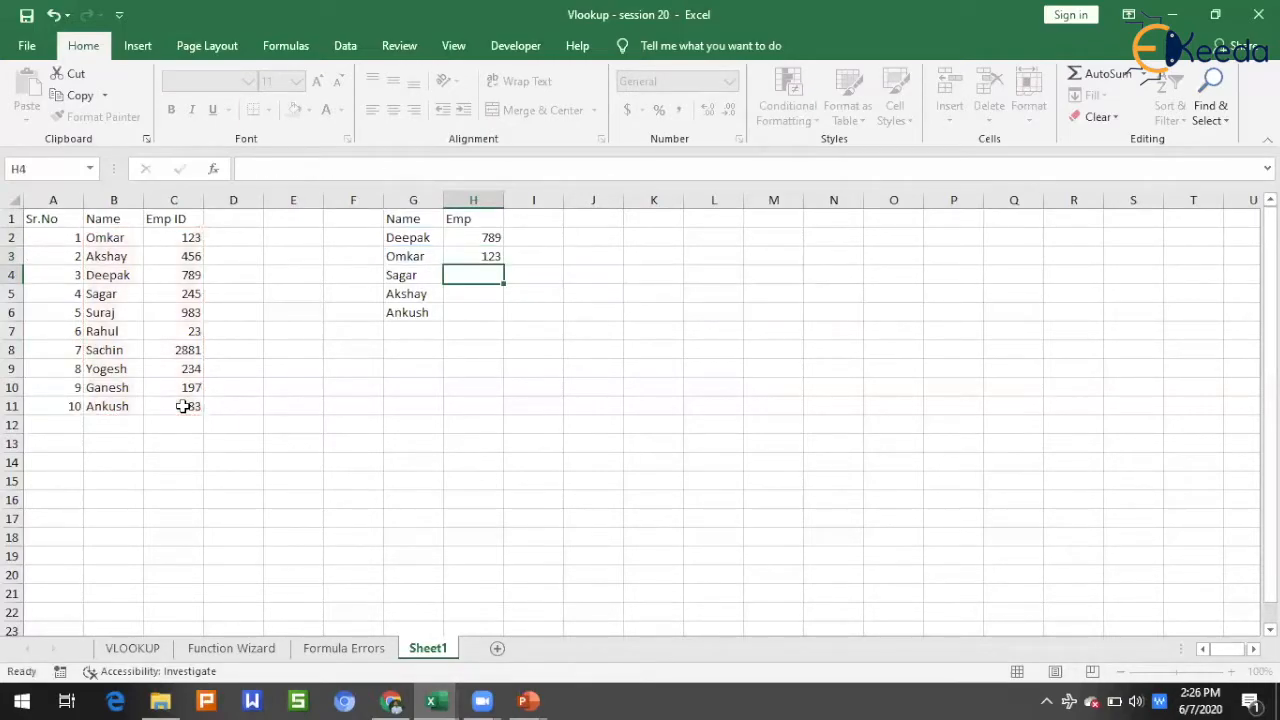
{"action": "key", "text": "Up"}
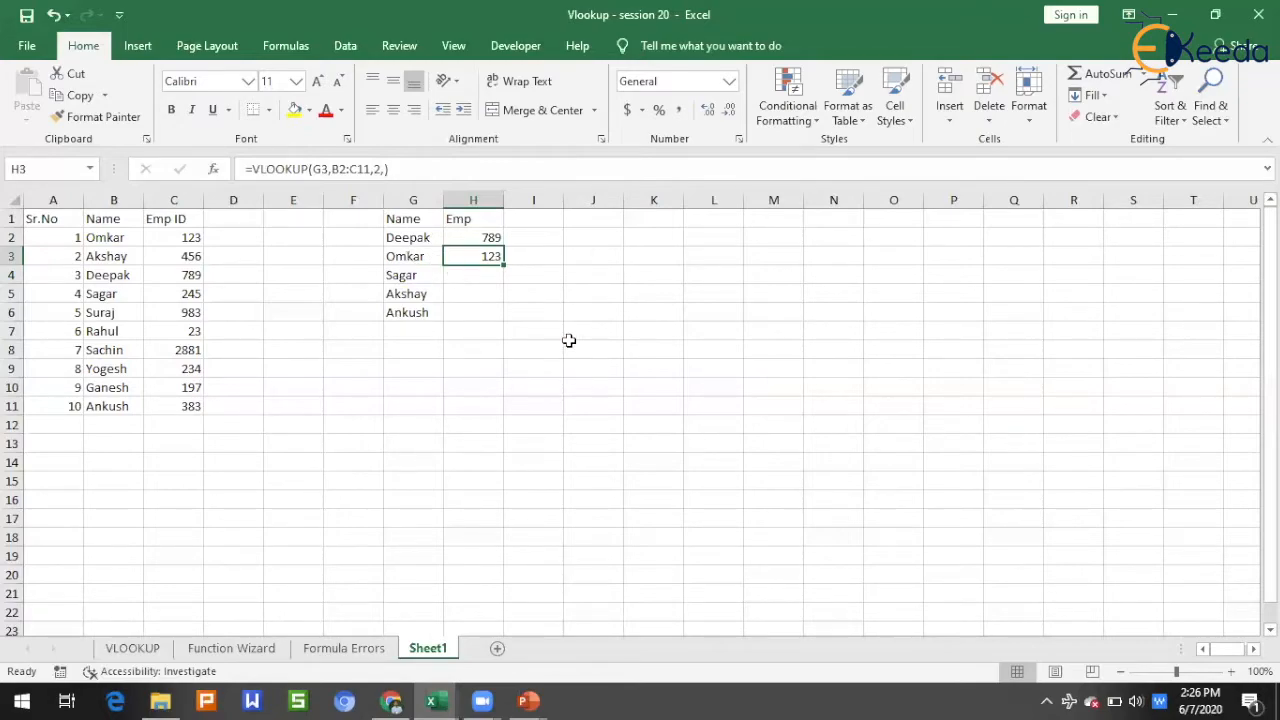
Enter =VLOOKUP(G4,B2:C11,2,FALSE) in cell H4 to look up the third listed name's Emp ID with an exact match
{"action": "left_click", "coordinate": [479, 272]}
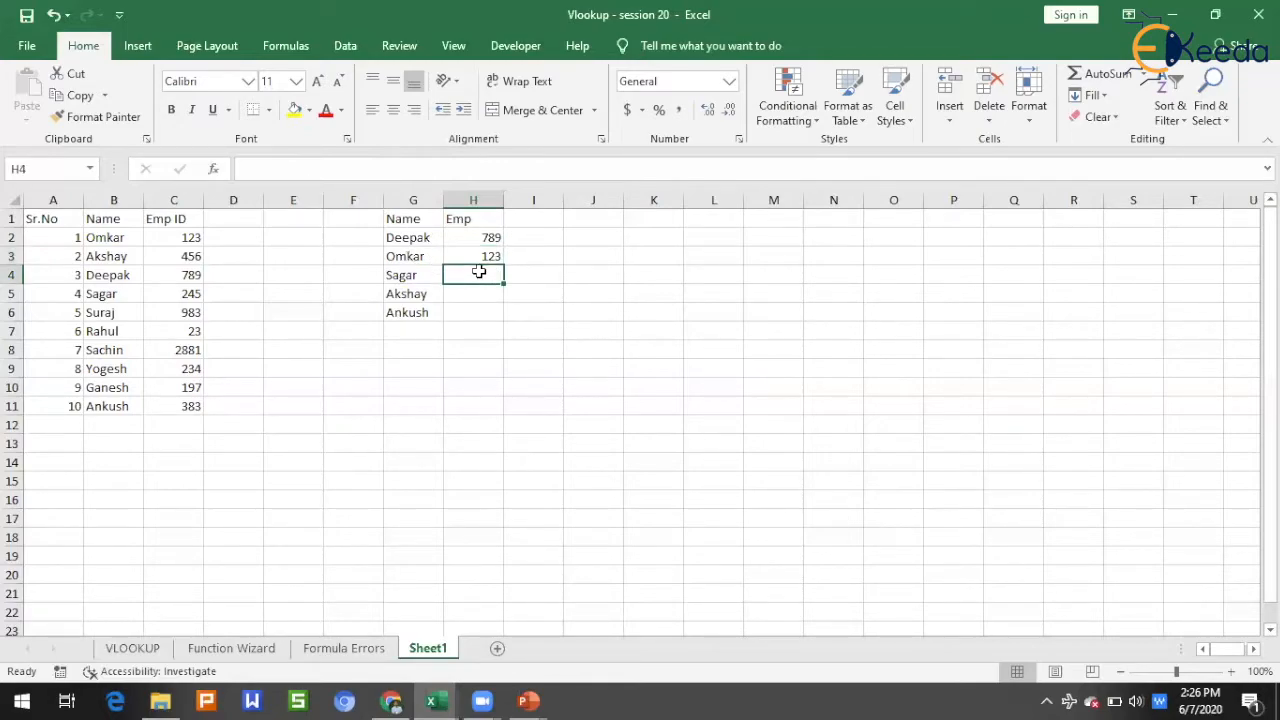
{"action": "type", "text": "="}
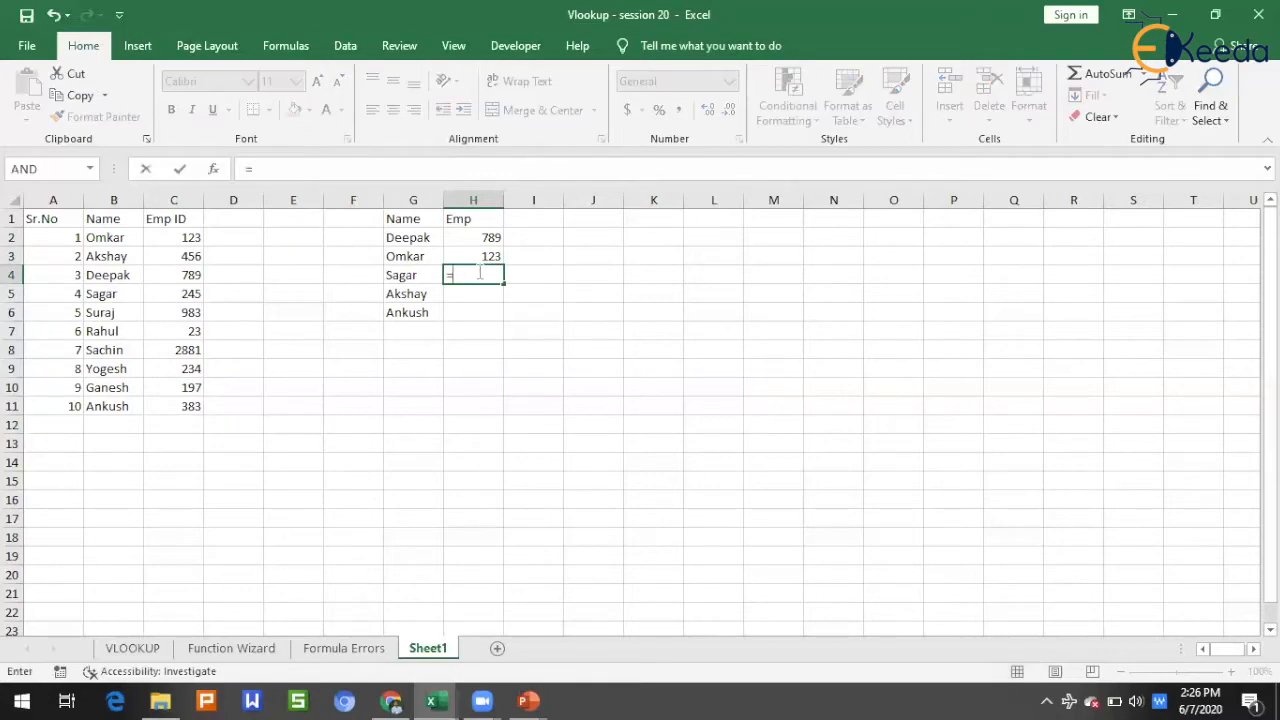
{"action": "type", "text": "vo"}
{"action": "key", "text": "BackSpace"}
{"action": "type", "text": "lo"}
{"action": "key", "text": "Tab"}
{"action": "left_click", "coordinate": [399, 274]}
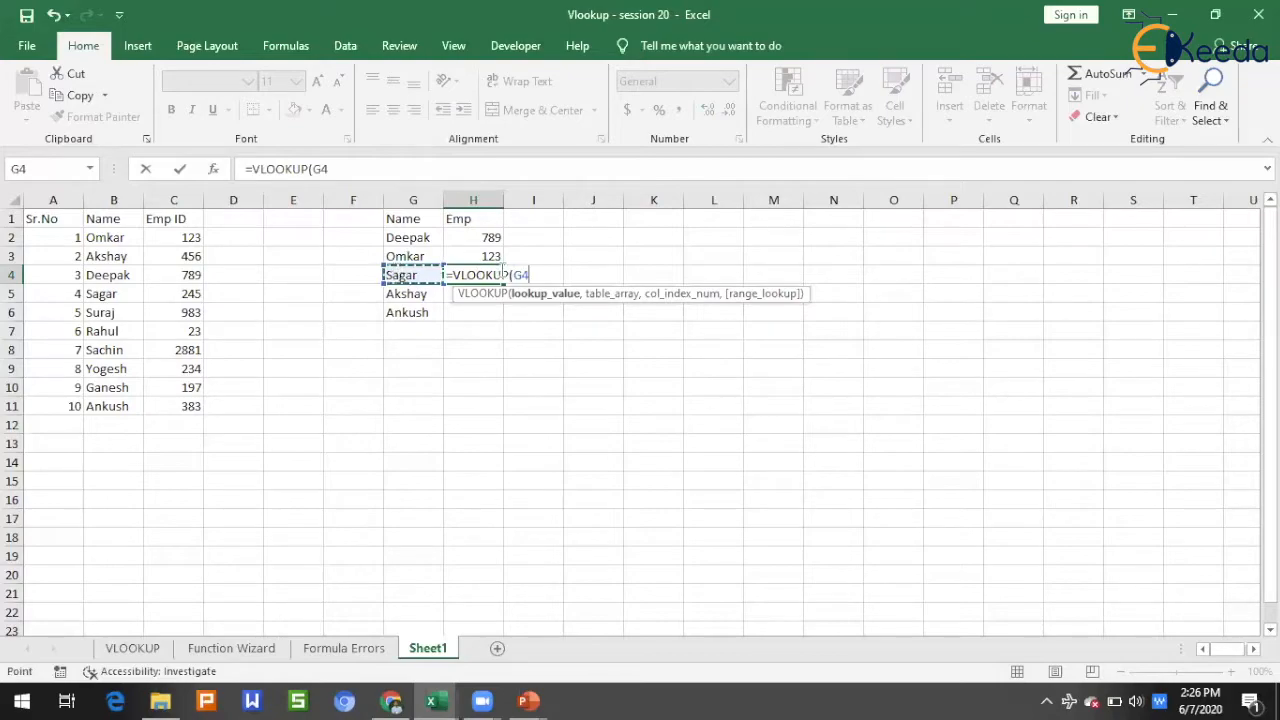
{"action": "type", "text": ","}
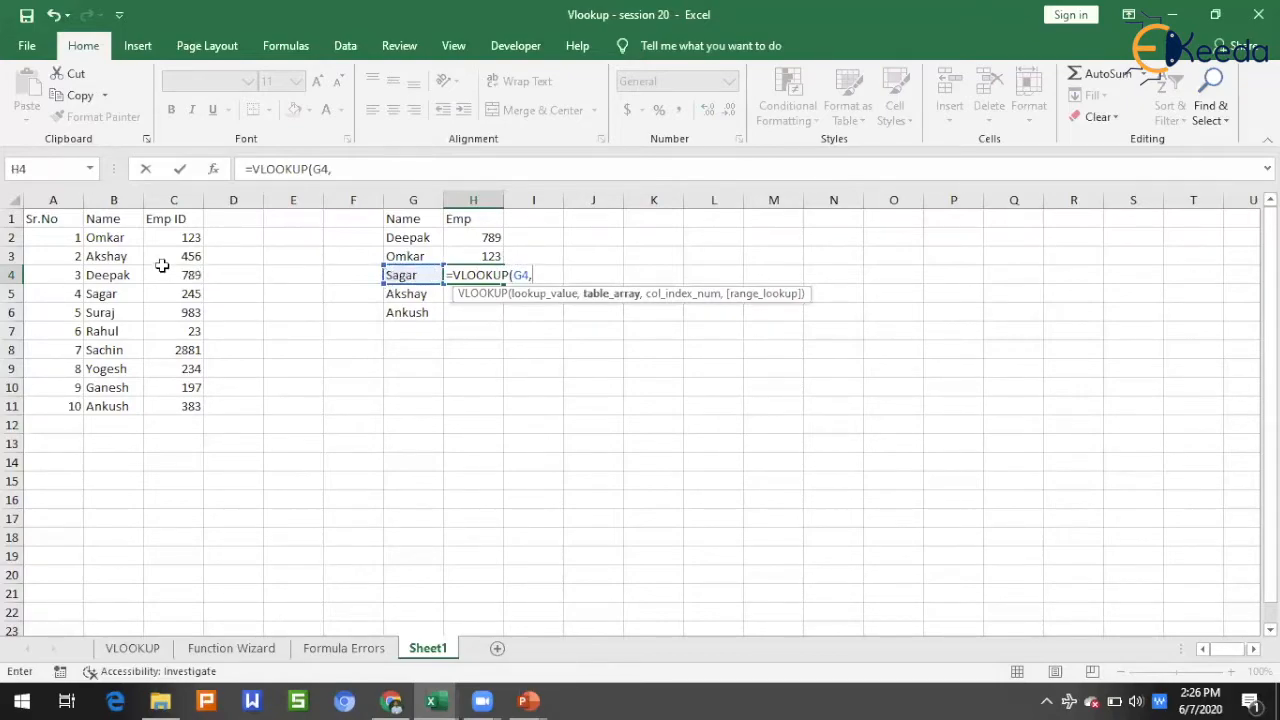
{"action": "left_click_drag", "start_coordinate": [106, 238], "coordinate": [160, 415]}
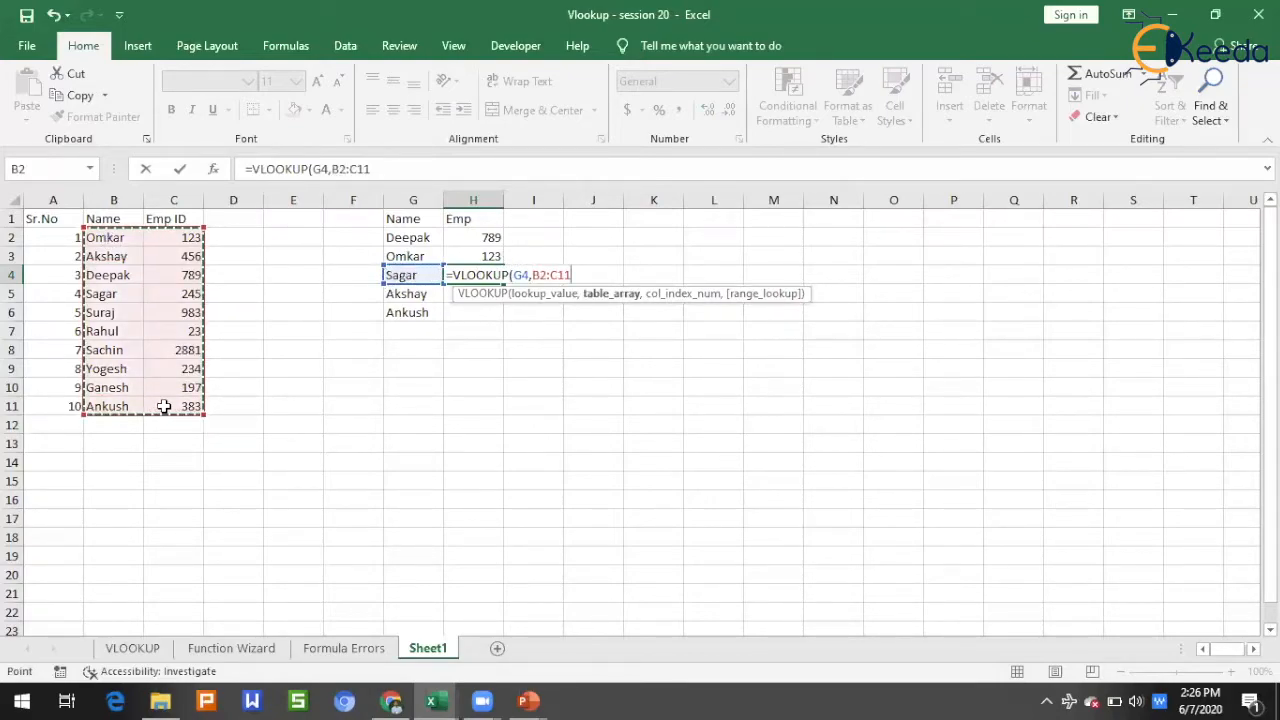
{"action": "type", "text": ","}
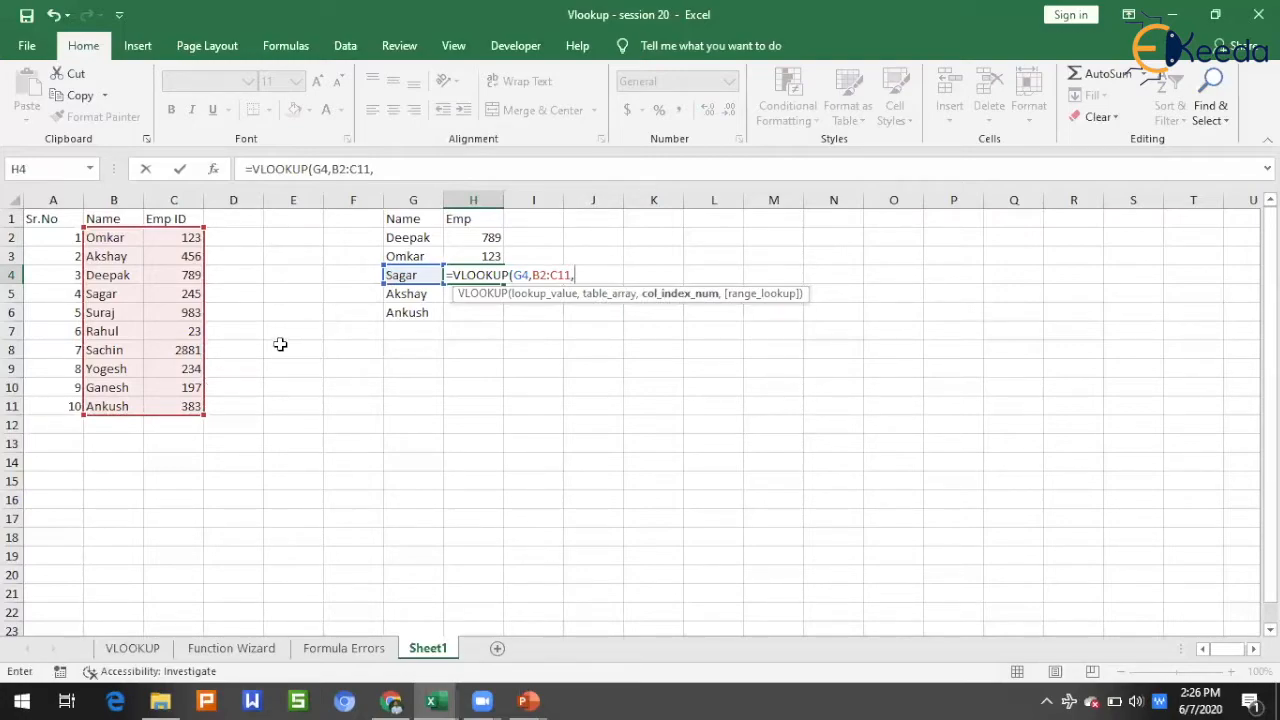
{"action": "type", "text": "2,"}
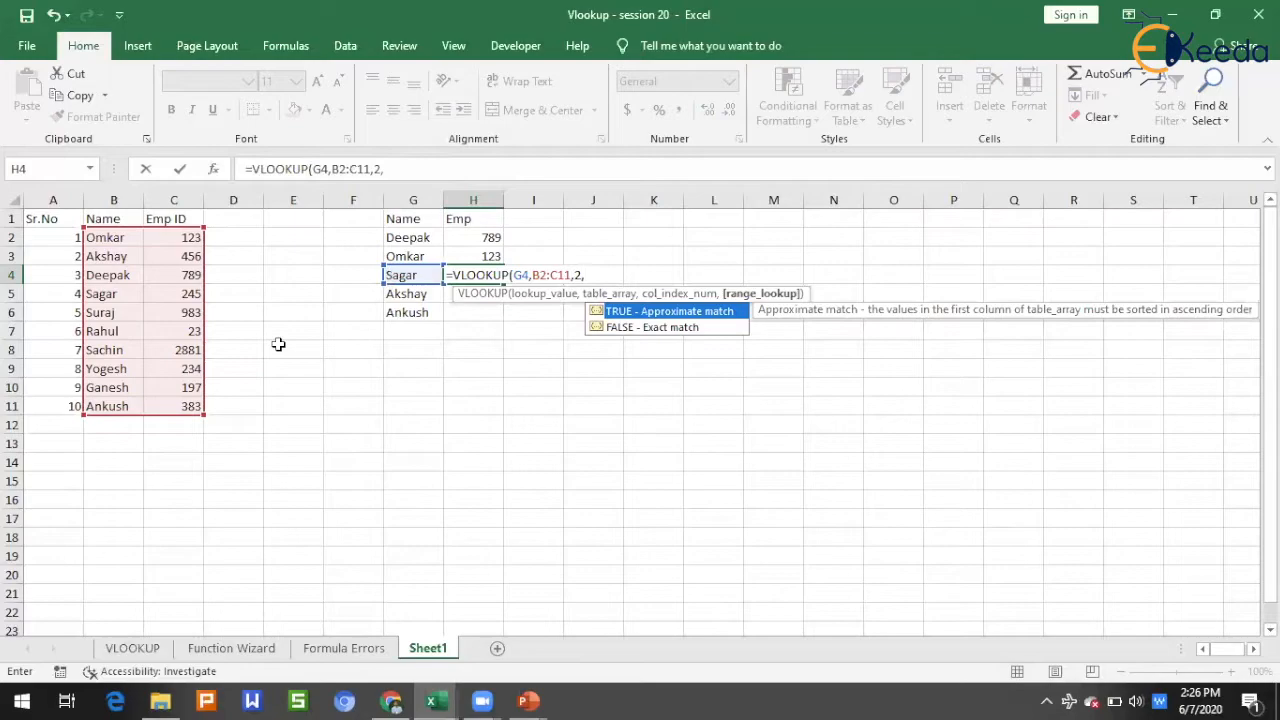
{"action": "key", "text": "Down"}
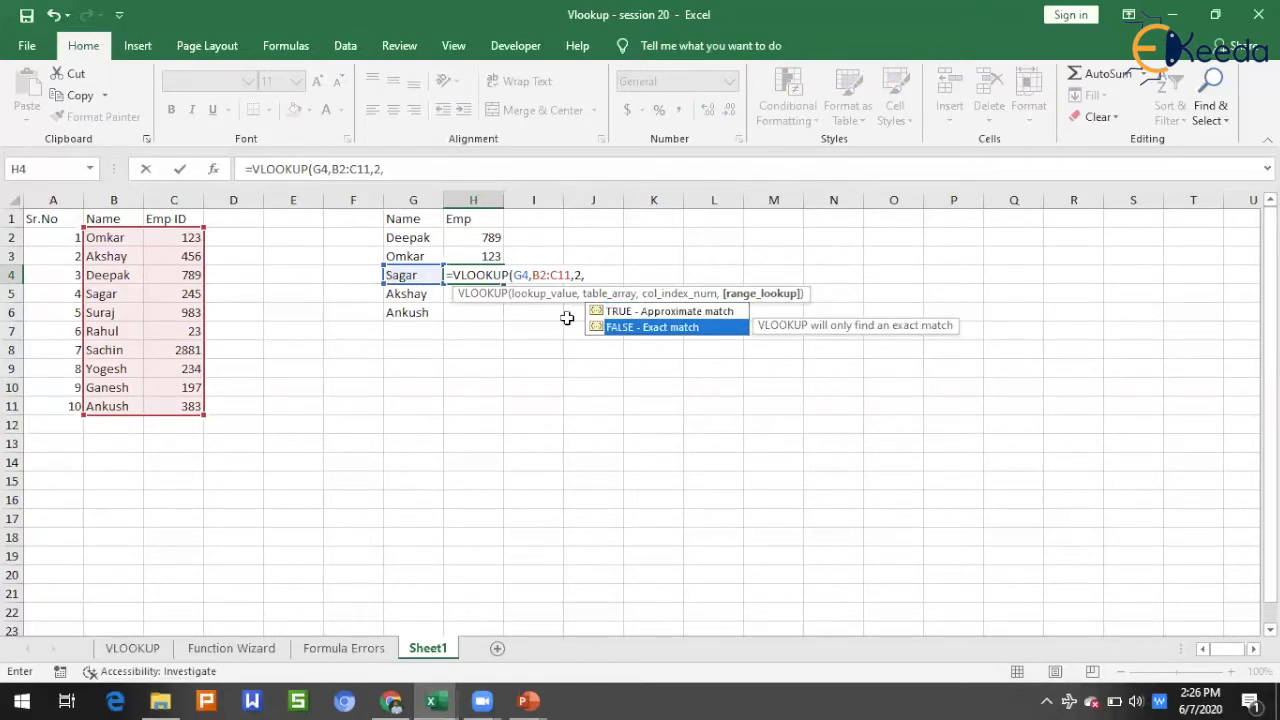
{"action": "double_click", "coordinate": [678, 328]}
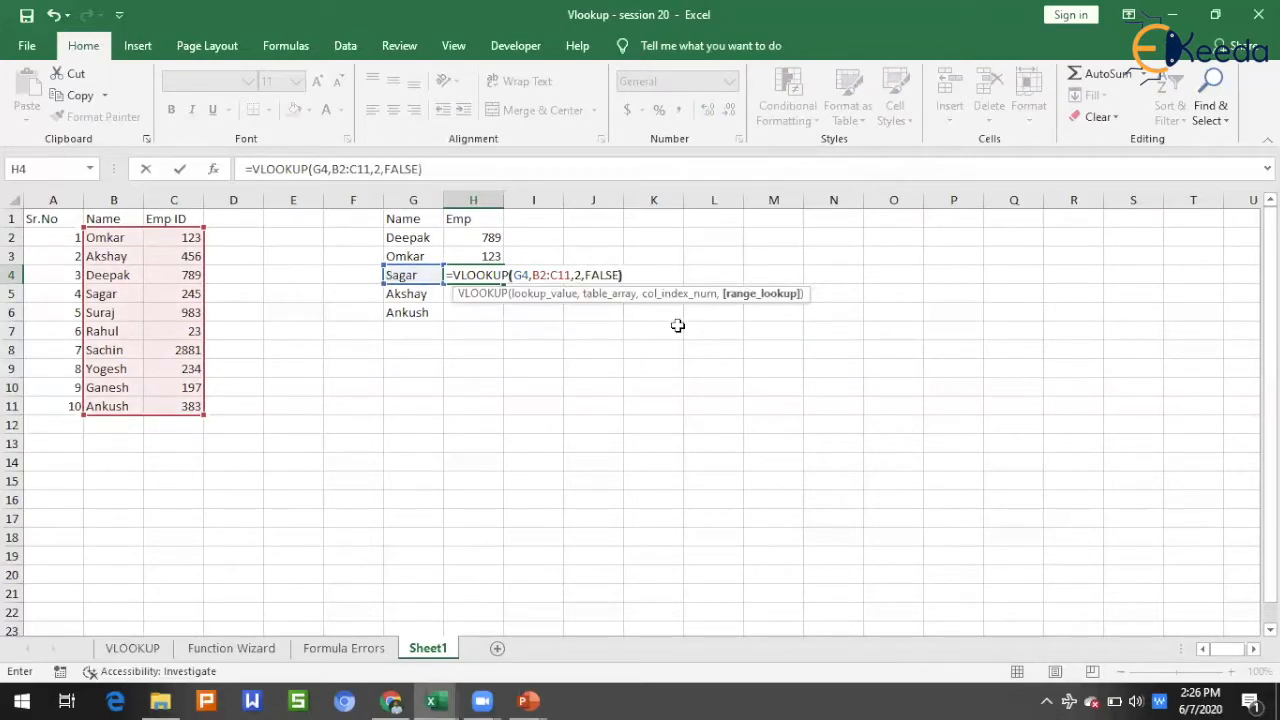
{"action": "key", "text": "Tab"}
Enter =VLOOKUP(G5,B2:C11,2,FALSE) in cell H5 to look up the fourth listed name's Emp ID
{"action": "left_click", "coordinate": [471, 293]}
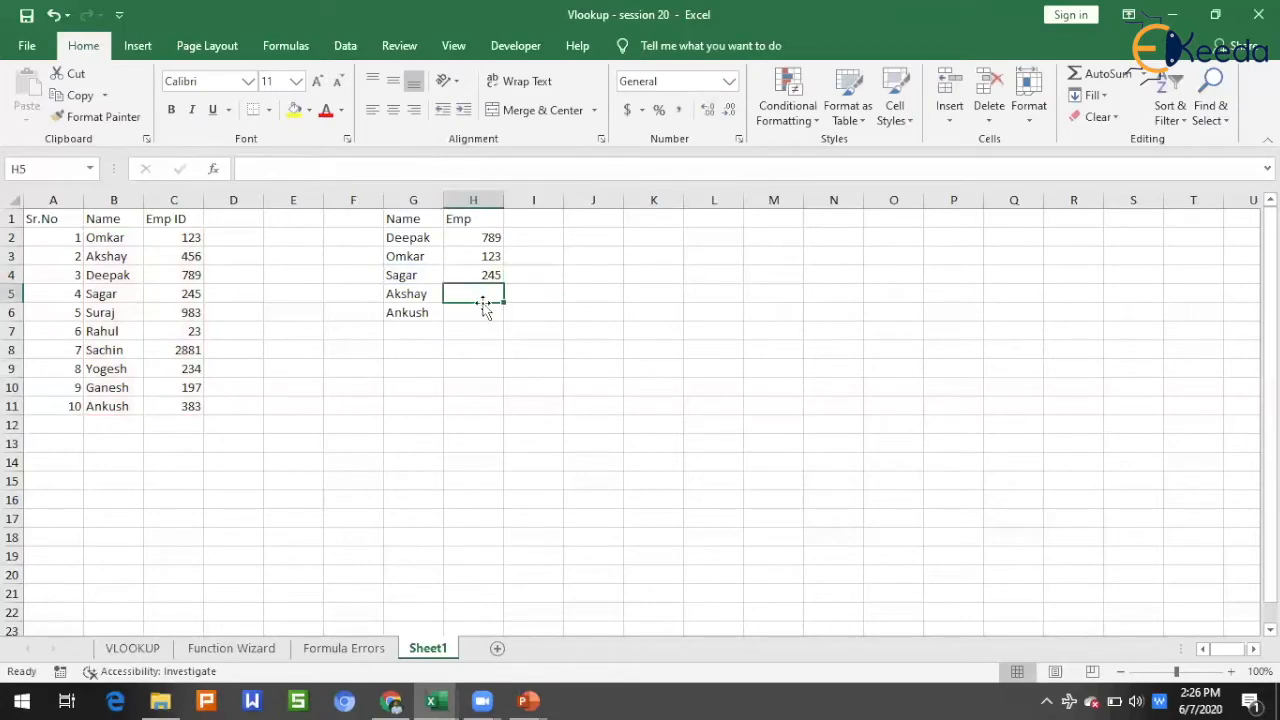
{"action": "type", "text": "=vl"}
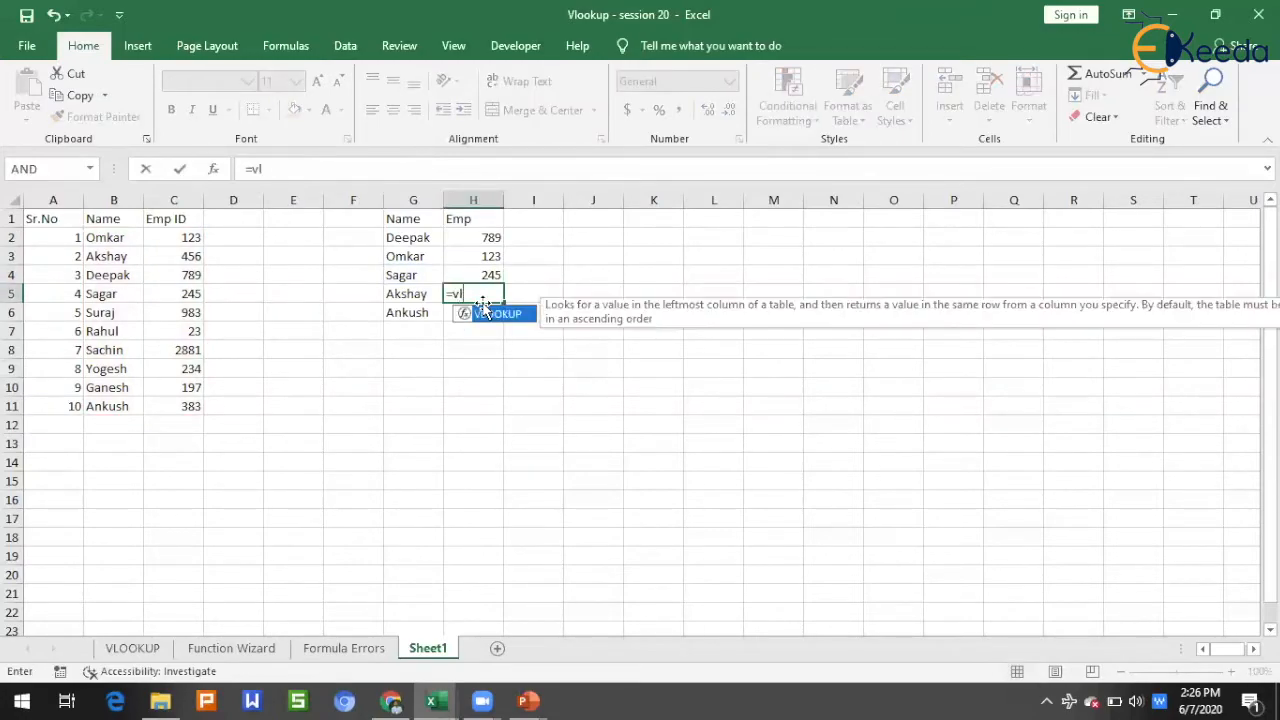
{"action": "type", "text": "oo"}
{"action": "double_click", "coordinate": [482, 312]}
{"action": "left_click", "coordinate": [412, 294]}
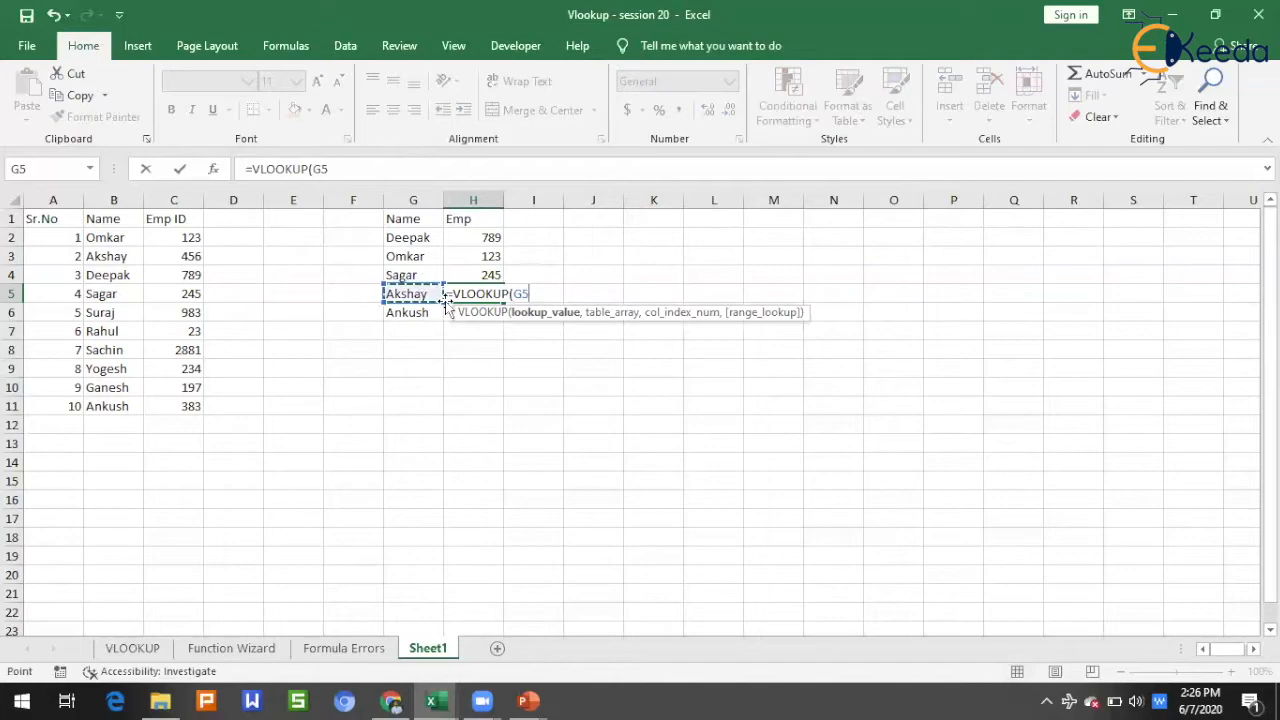
{"action": "type", "text": ","}
{"action": "left_click_drag", "start_coordinate": [106, 238], "coordinate": [187, 405]}
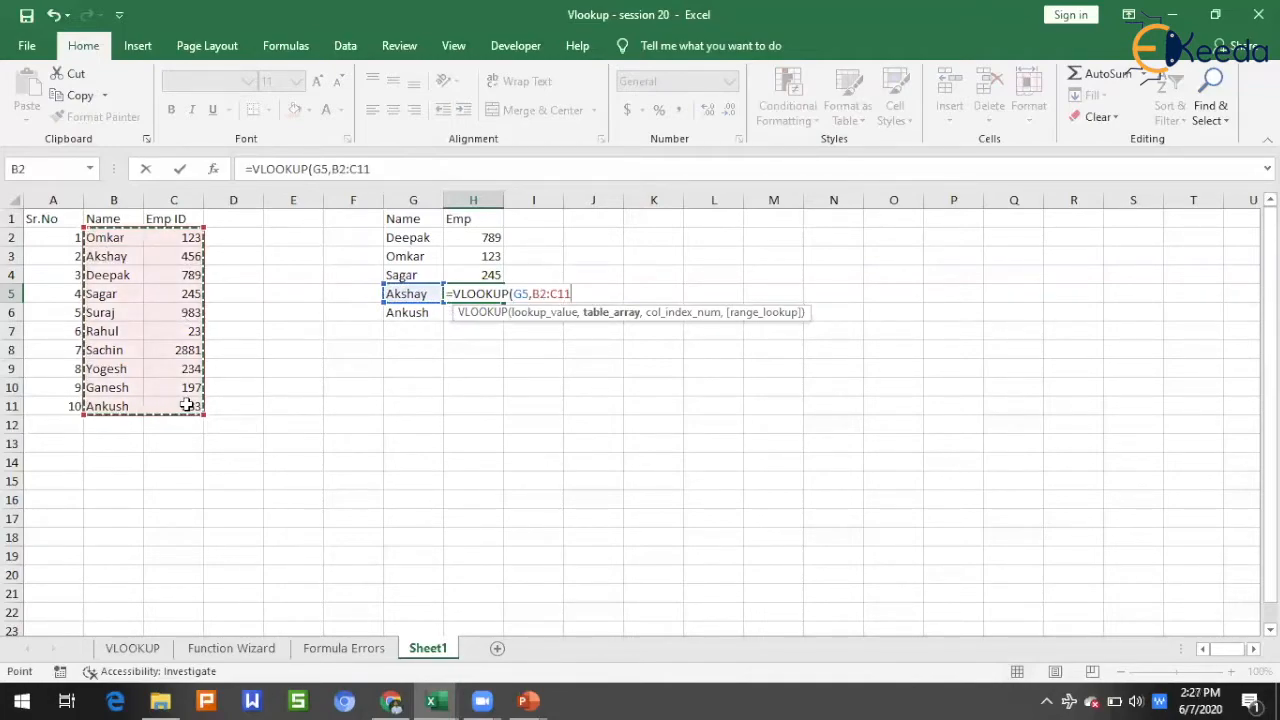
{"action": "type", "text": ",2,"}
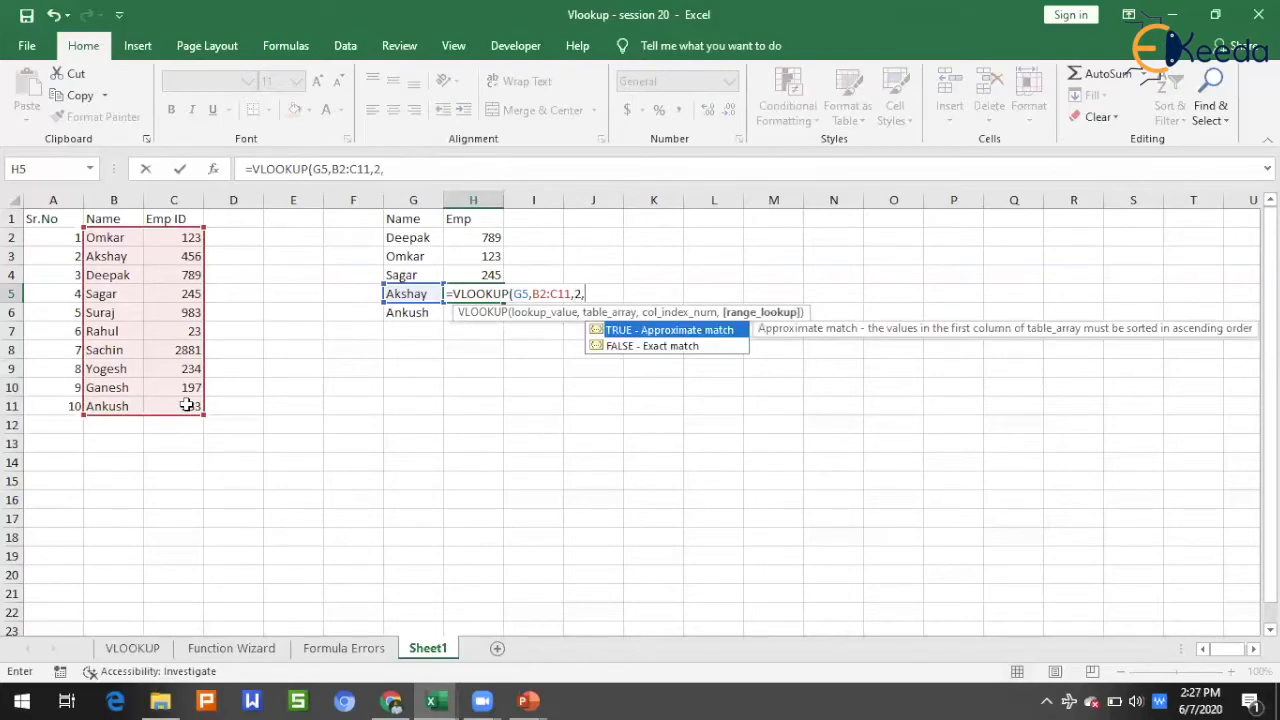
{"action": "key", "text": "Down"}
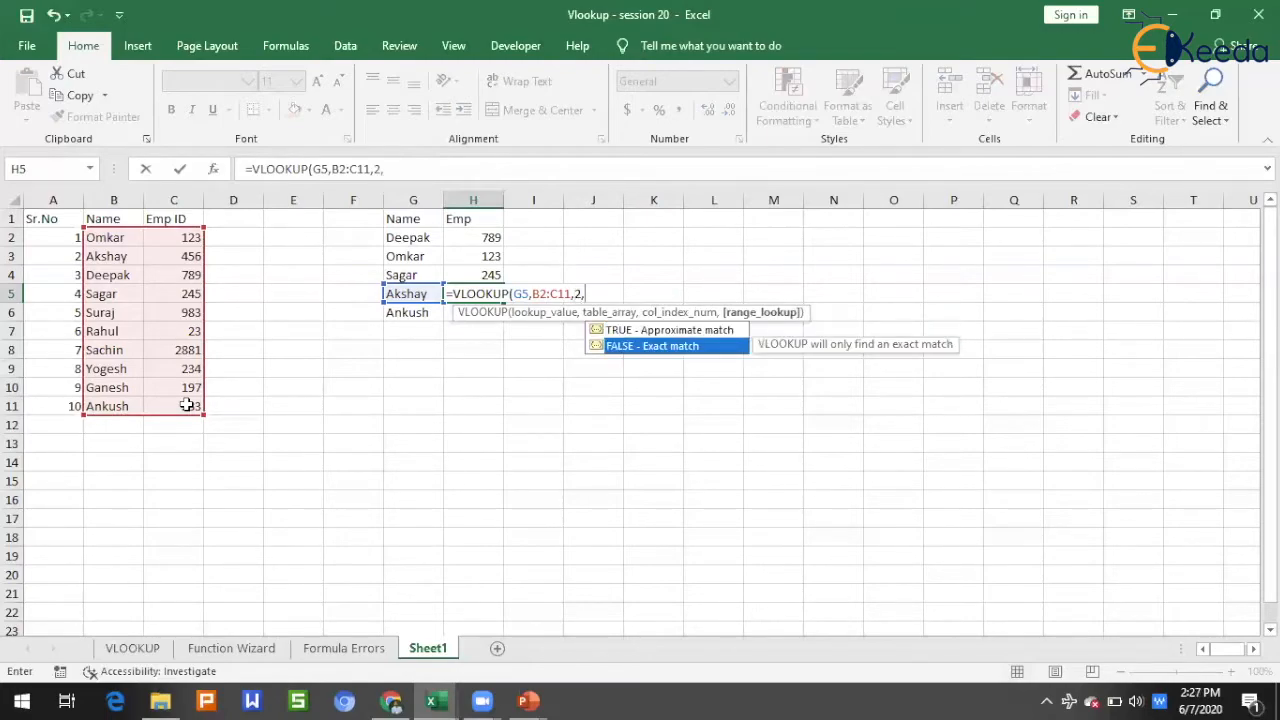
{"action": "double_click", "coordinate": [648, 347]}
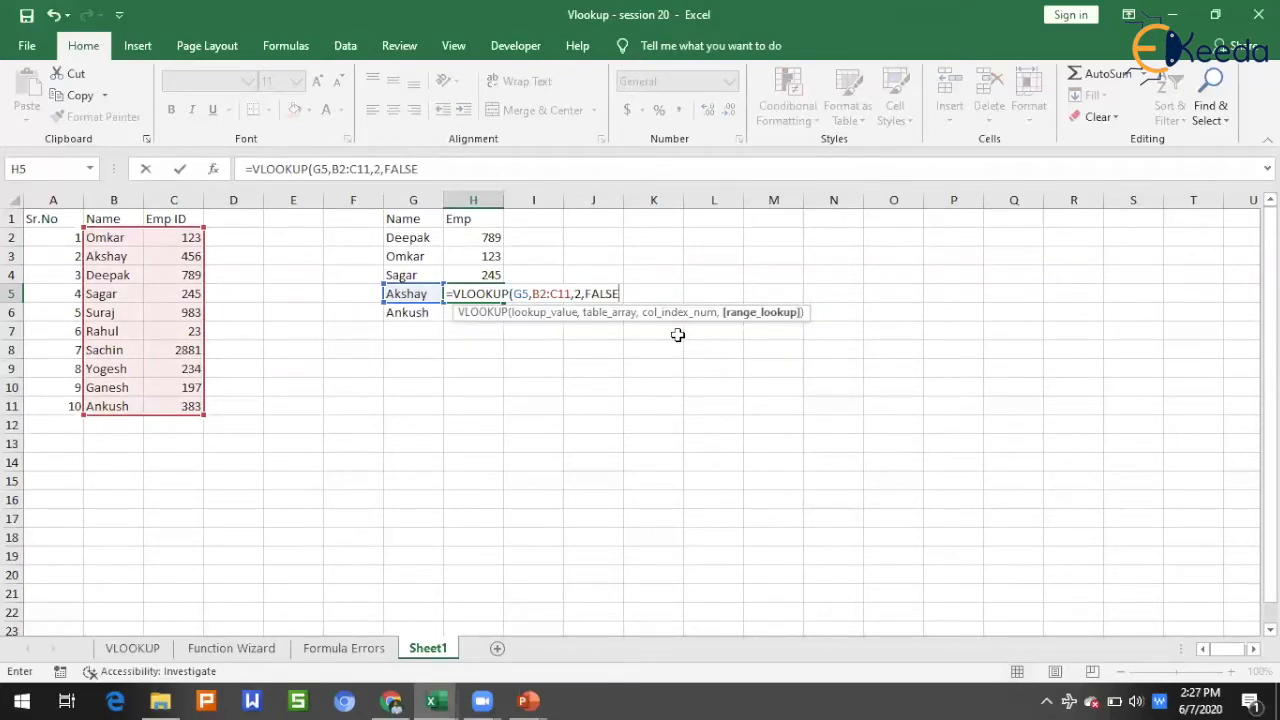
{"action": "type", "text": ")"}
{"action": "key", "text": "Return"}
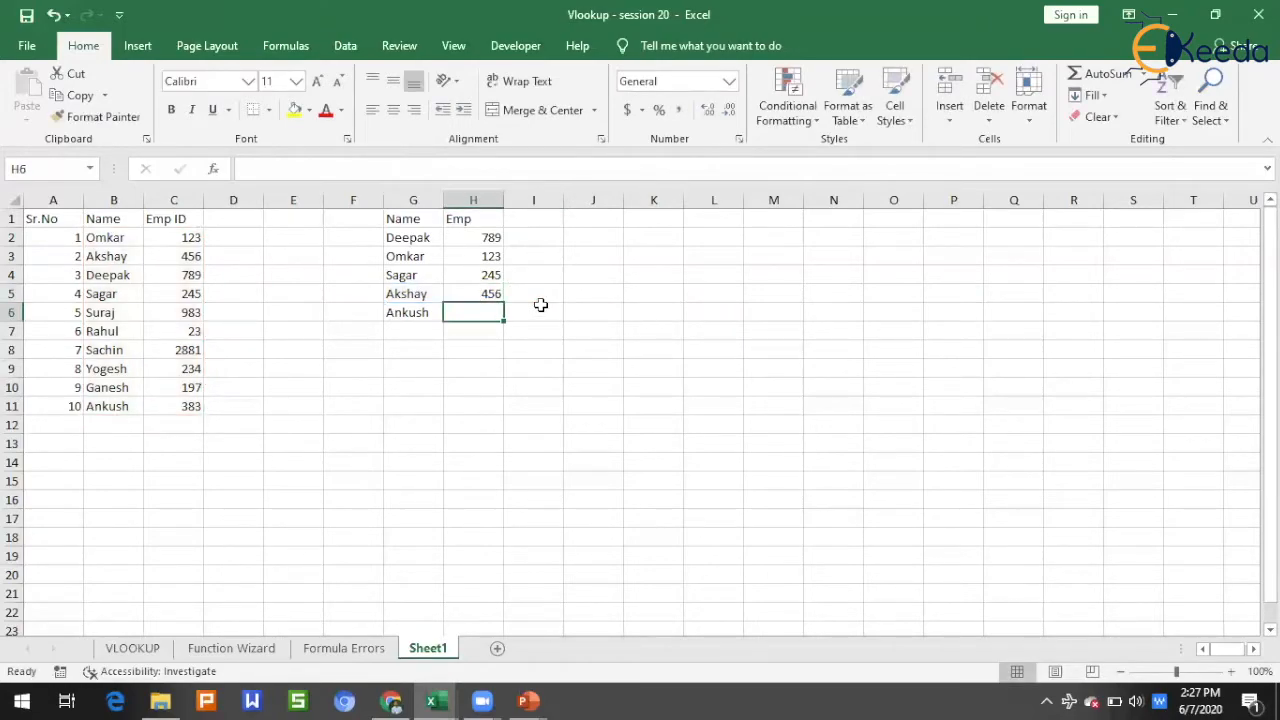
Enter =VLOOKUP(G6,B2:C11,2,FALSE) in cell H6 to look up the fifth listed name's Emp ID
{"action": "type", "text": "=vlo"}
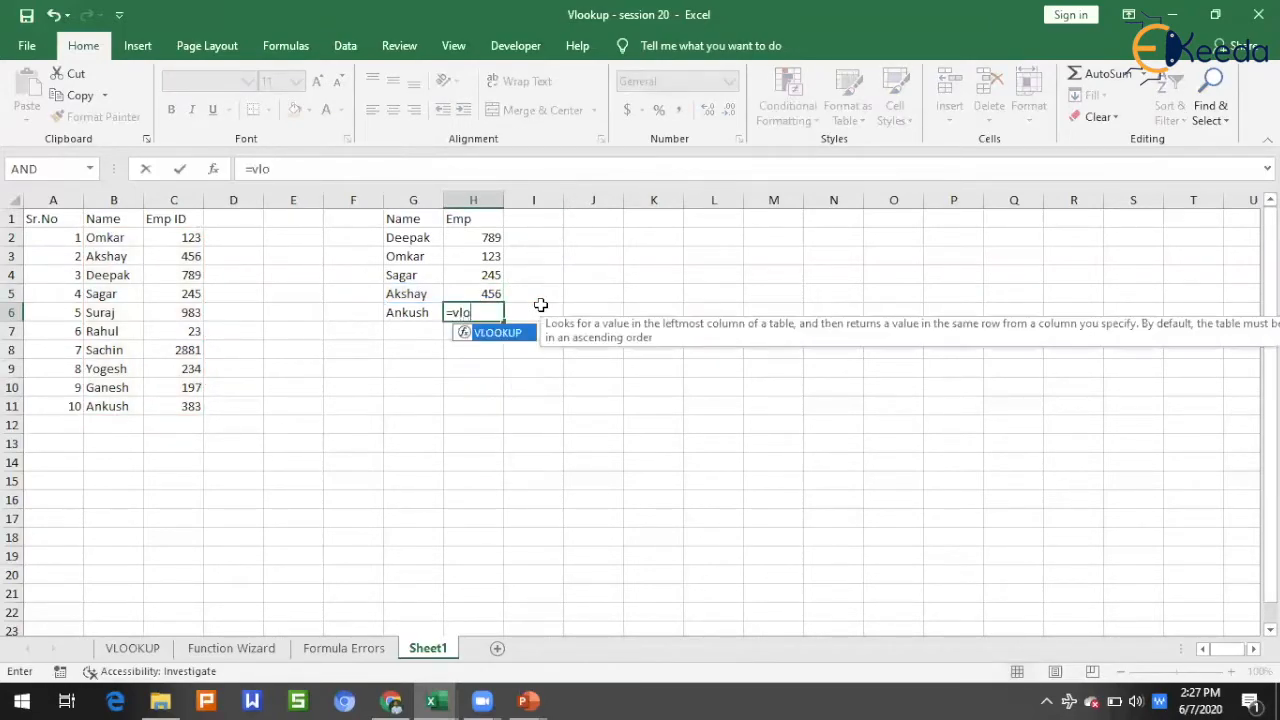
{"action": "key", "text": "Tab"}
{"action": "left_click", "coordinate": [427, 313]}
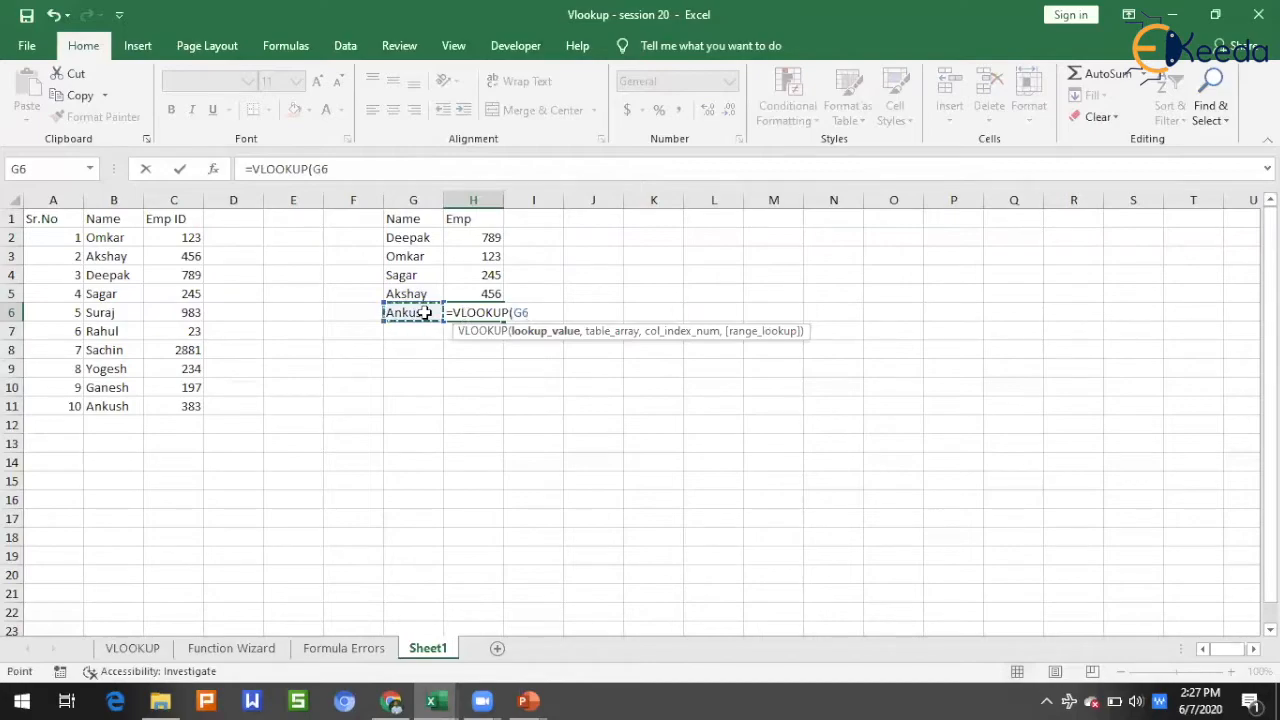
{"action": "type", "text": ","}
{"action": "left_click_drag", "start_coordinate": [100, 238], "coordinate": [177, 403]}
{"action": "type", "text": ",2"}
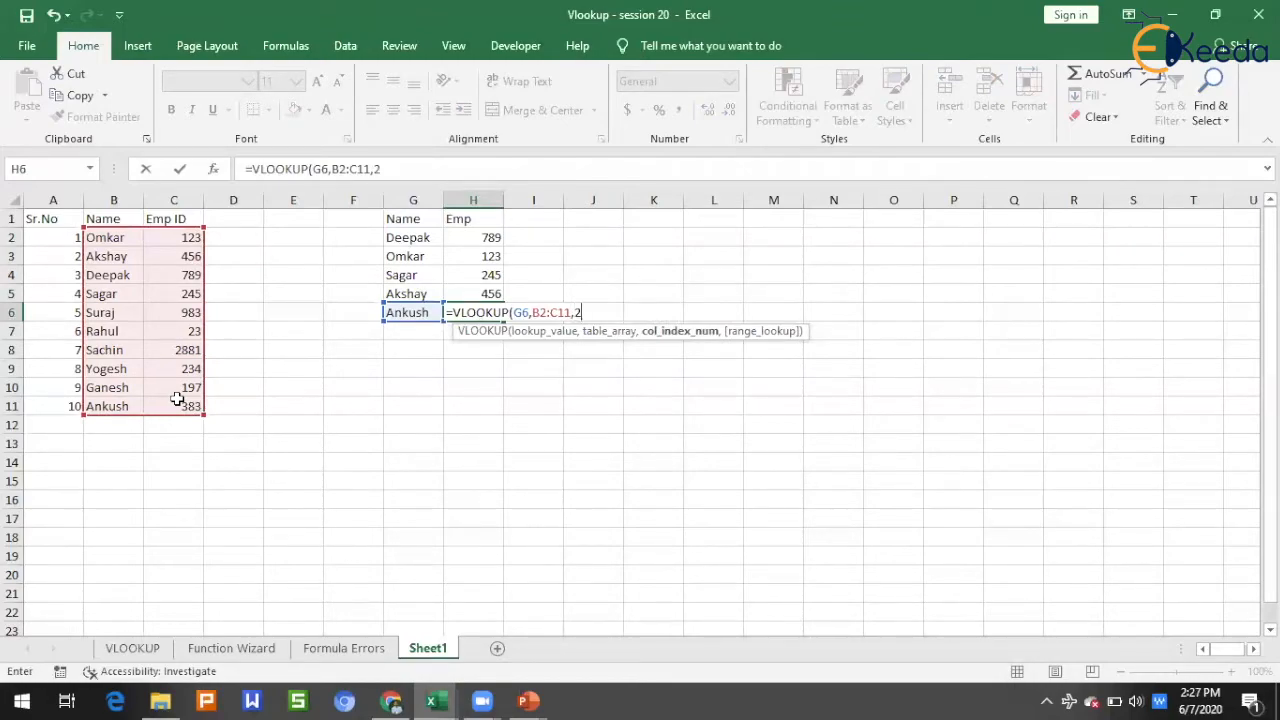
{"action": "type", "text": ","}
{"action": "key", "text": "Down"}
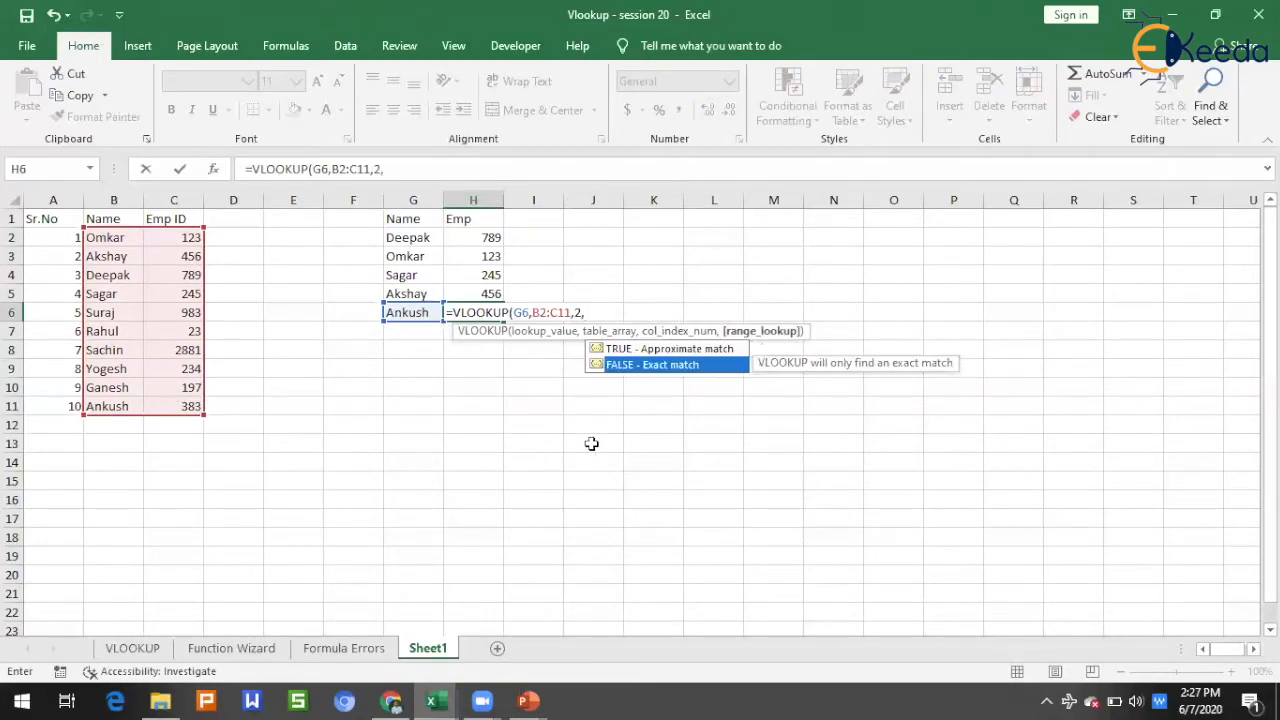
{"action": "double_click", "coordinate": [662, 365]}
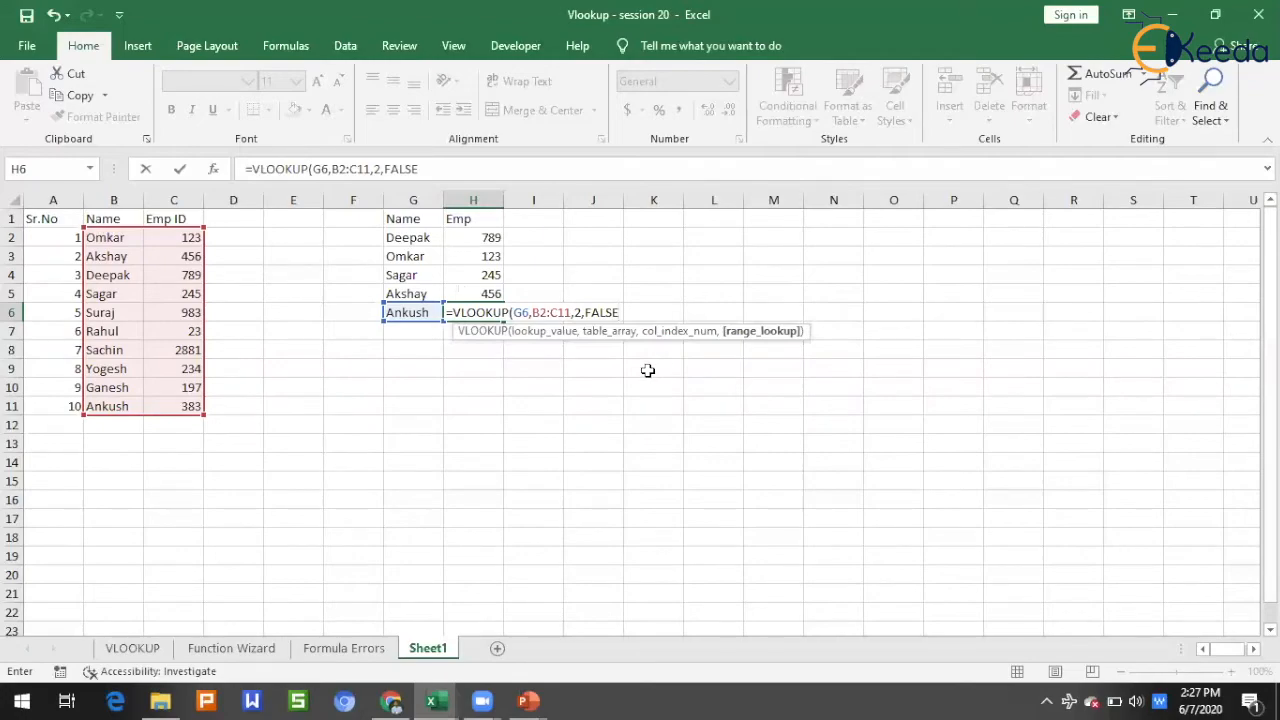
{"action": "type", "text": ")"}
{"action": "key", "text": "Tab"}
{"action": "left_click", "coordinate": [597, 390]}
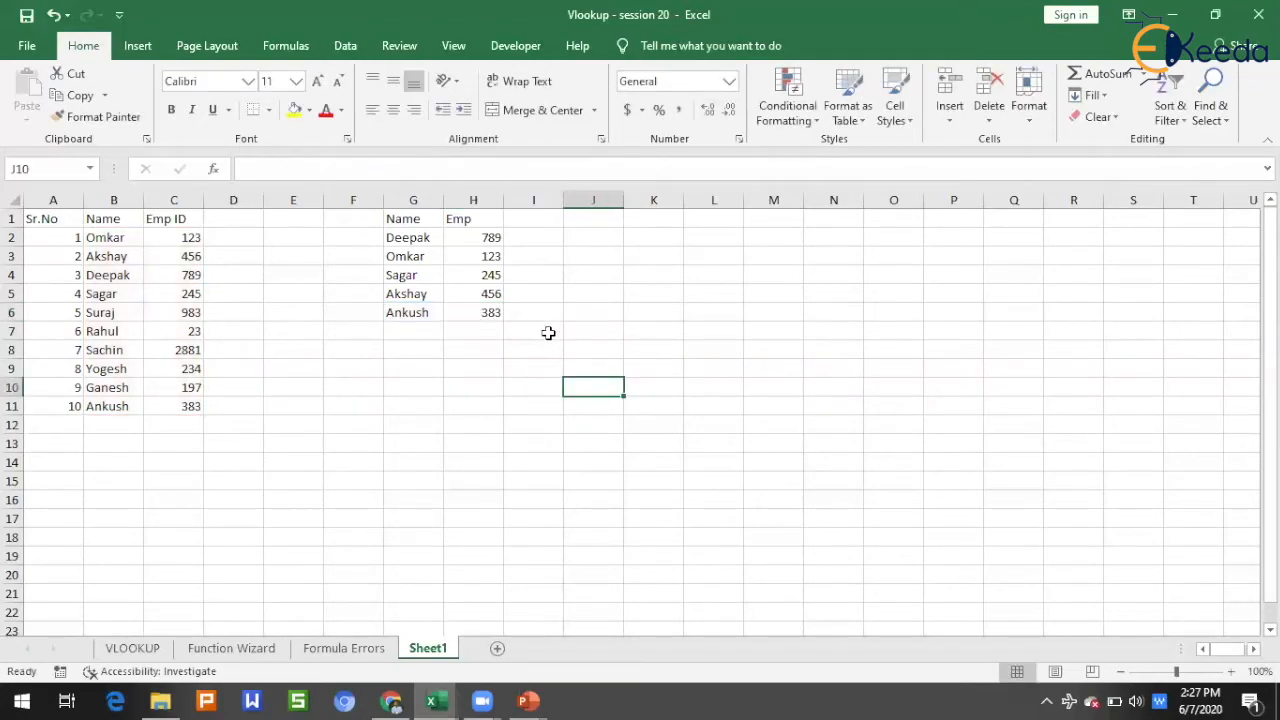
Add a name that is missing from the source table B2:C11 to the lookup list in cell G7
{"action": "left_click", "coordinate": [408, 332]}
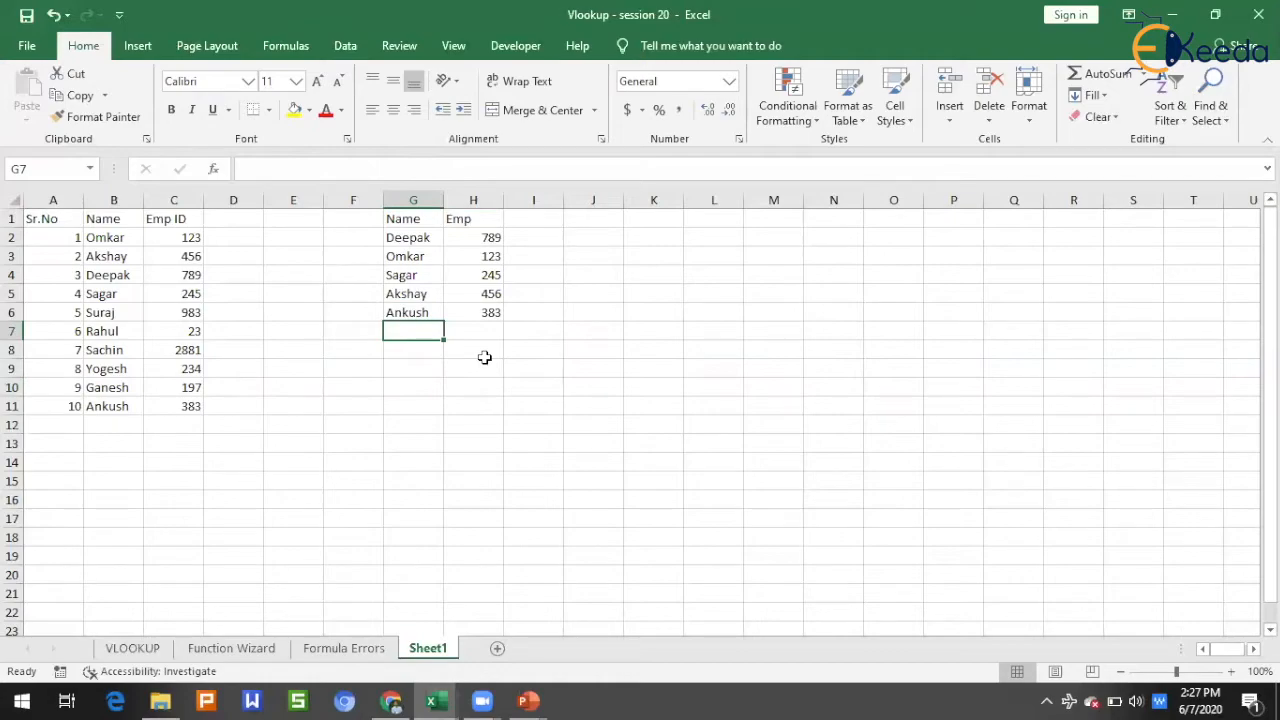
{"action": "type", "text": "ra"}
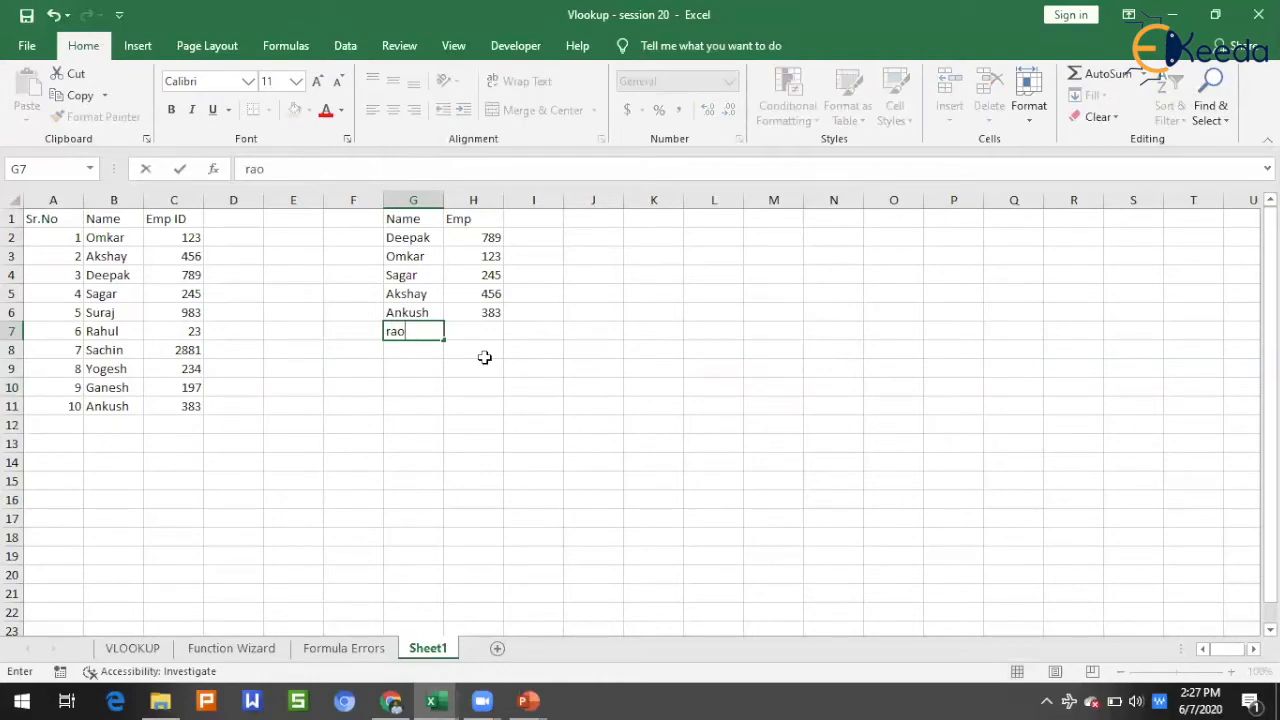
{"action": "type", "text": "o"}
{"action": "key", "text": "Tab"}
{"action": "left_click", "coordinate": [408, 331]}
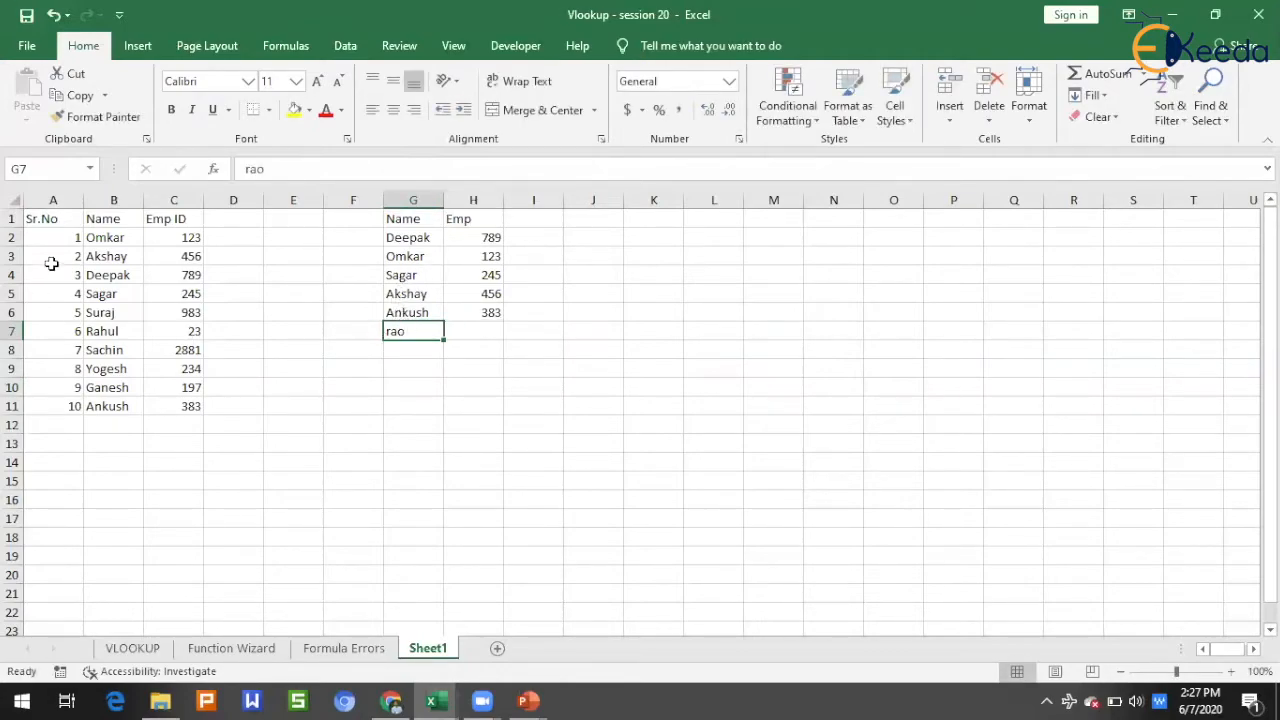
{"action": "left_click_drag", "start_coordinate": [105, 238], "coordinate": [162, 399]}
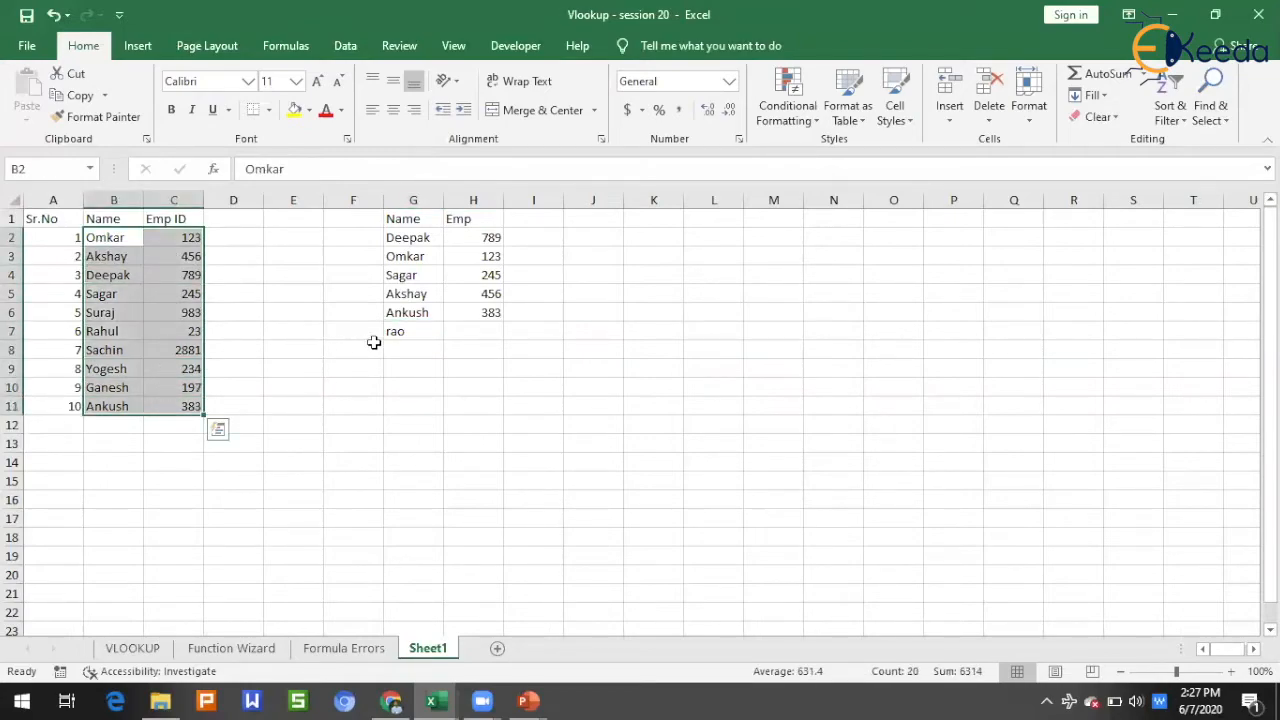
Enter =VLOOKUP(G7,B2:C11,2,FALSE) in cell H7 to look up the added name with an exact match
{"action": "left_click", "coordinate": [462, 330]}
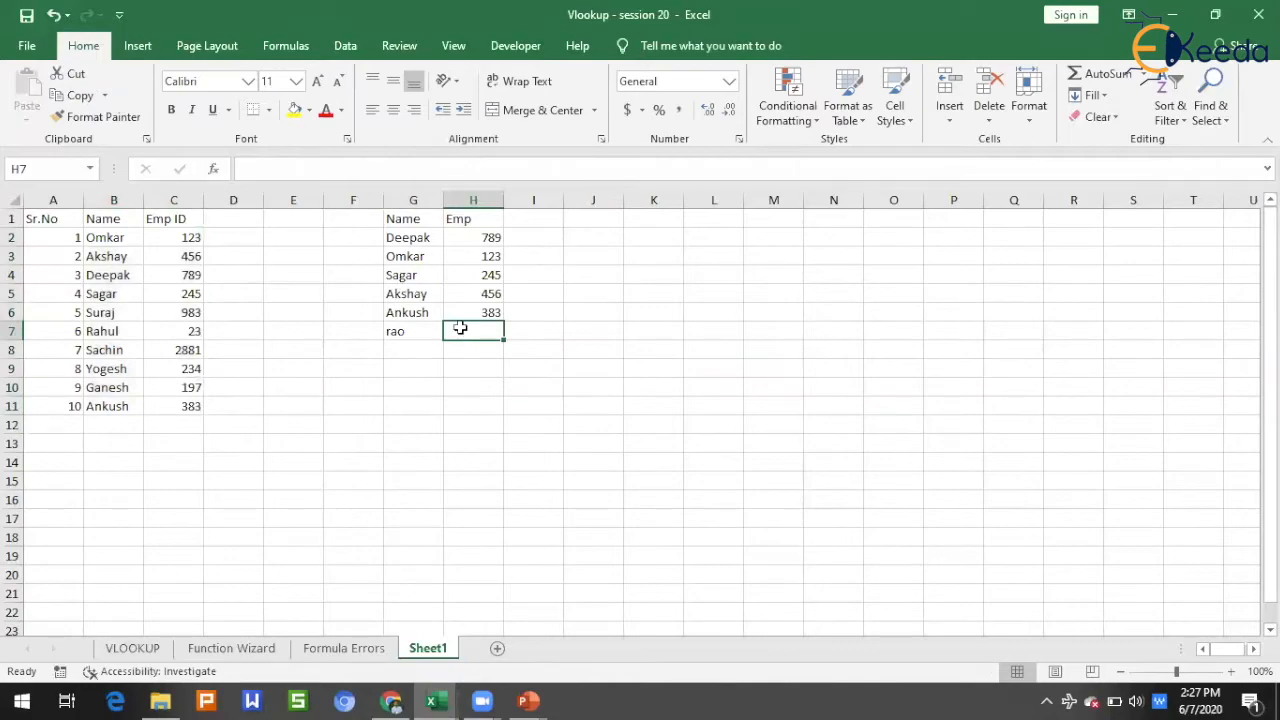
{"action": "type", "text": "="}
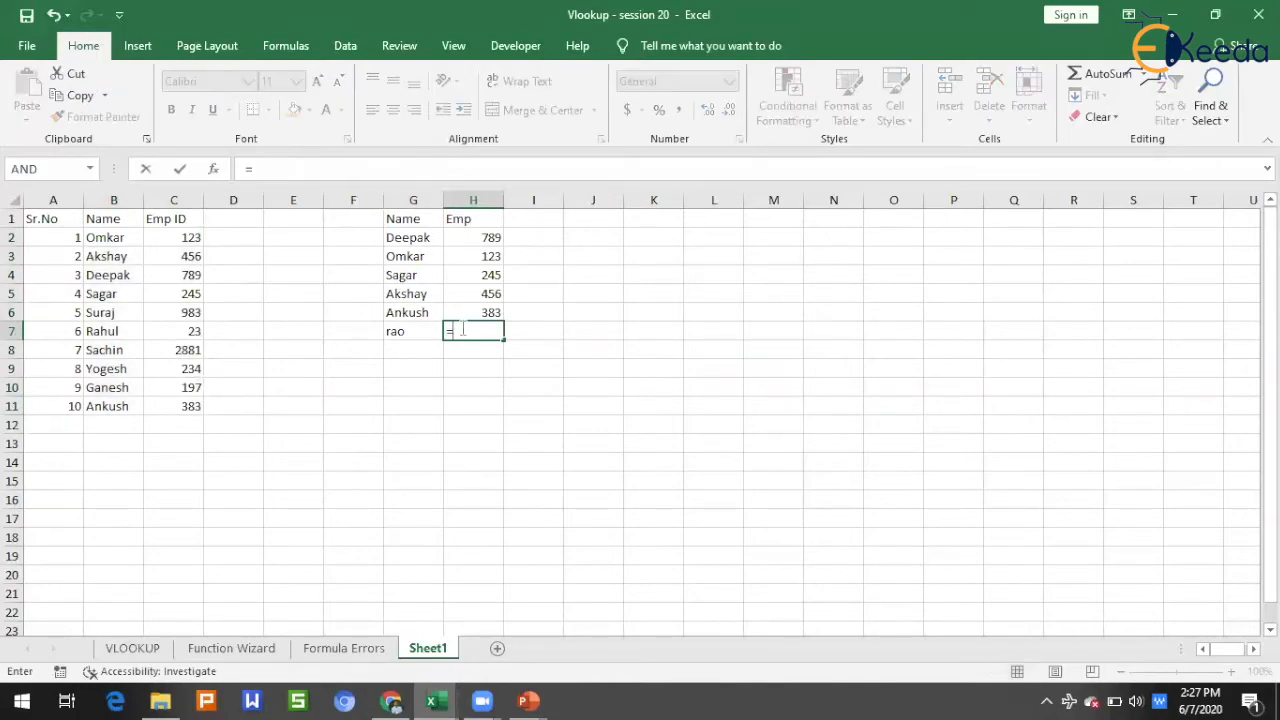
{"action": "type", "text": "vl"}
{"action": "key", "text": "Tab"}
{"action": "left_click", "coordinate": [402, 332]}
{"action": "type", "text": ","}
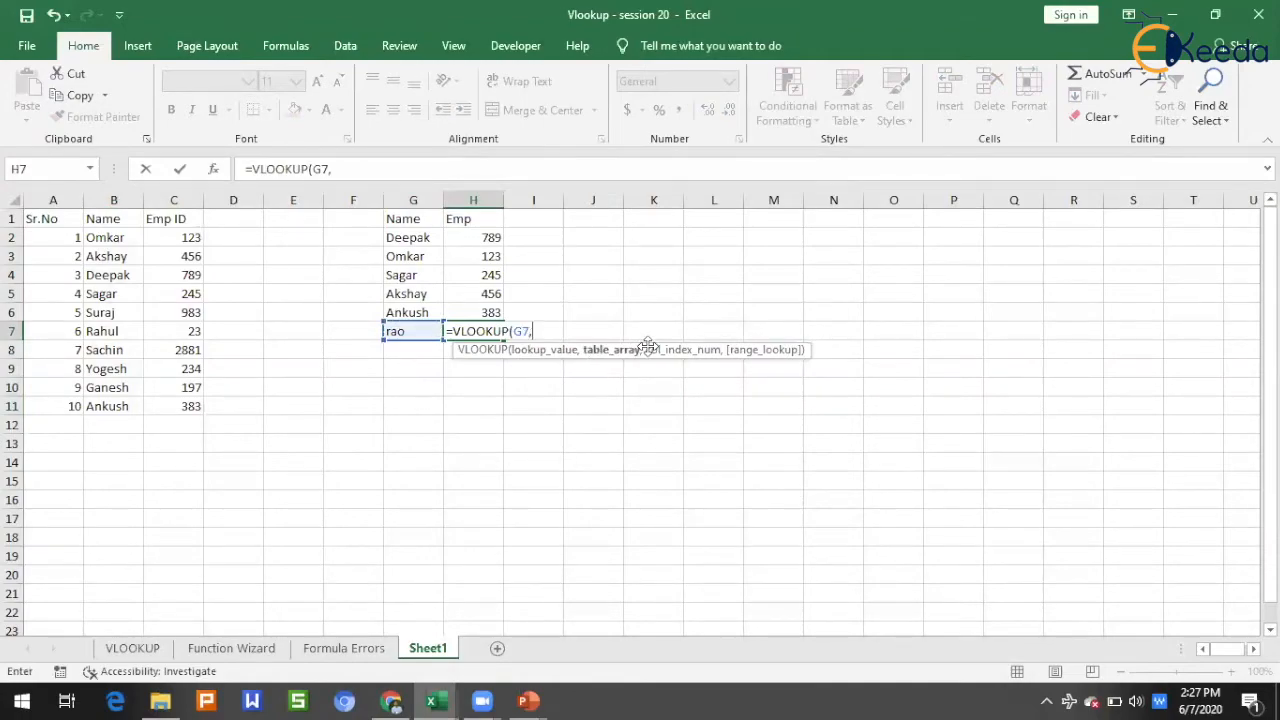
{"action": "left_click", "coordinate": [100, 239]}
{"action": "left_click_drag", "start_coordinate": [137, 375], "coordinate": [188, 412]}
{"action": "type", "text": ","}
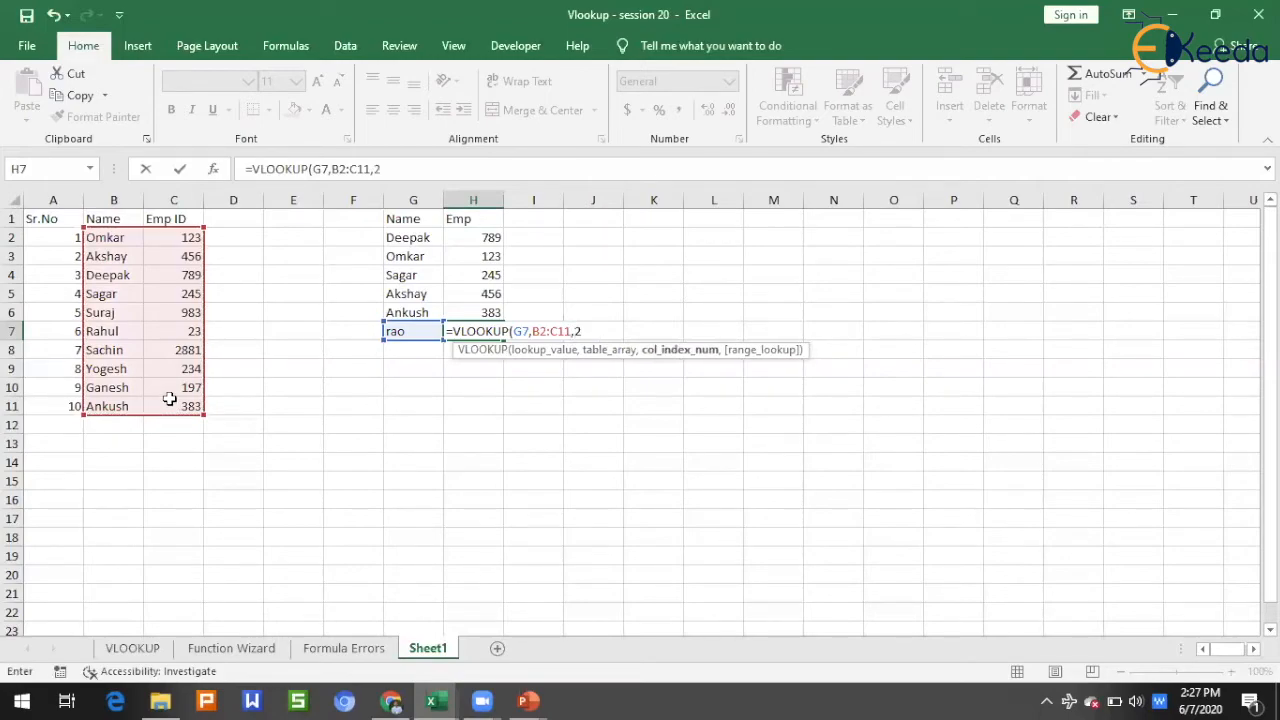
{"action": "type", "text": "2,"}
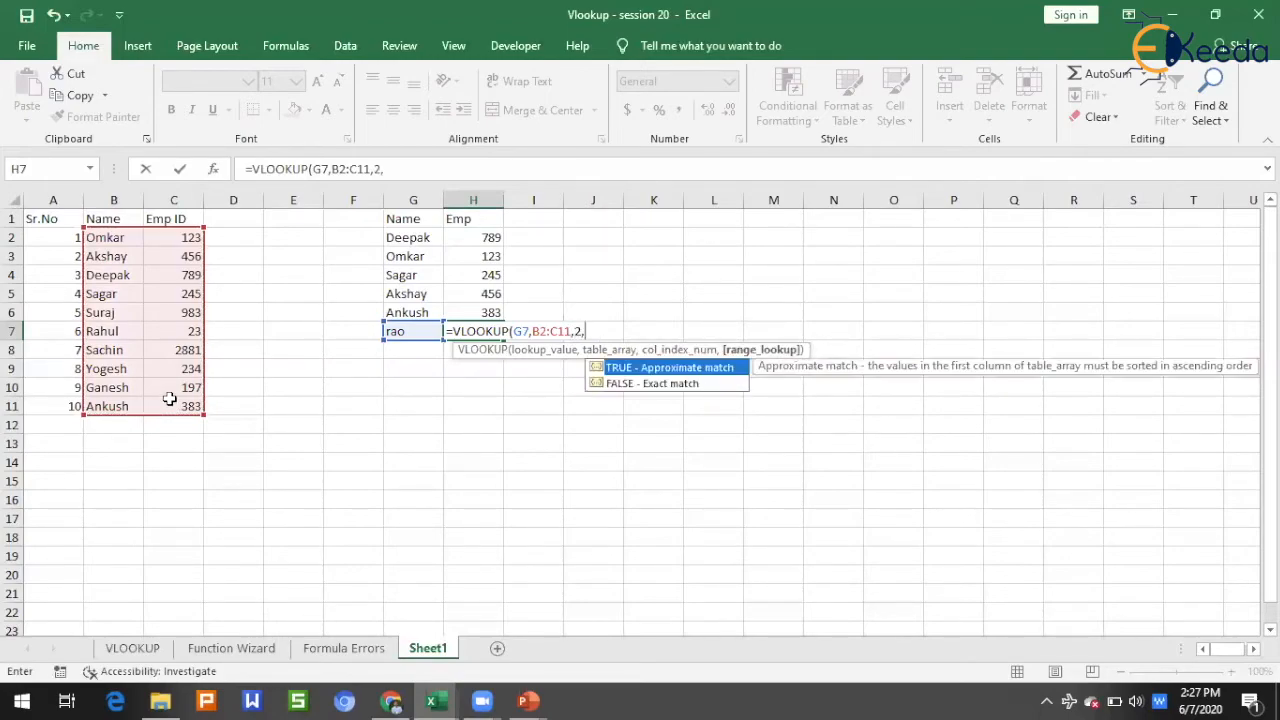
{"action": "double_click", "coordinate": [636, 383]}
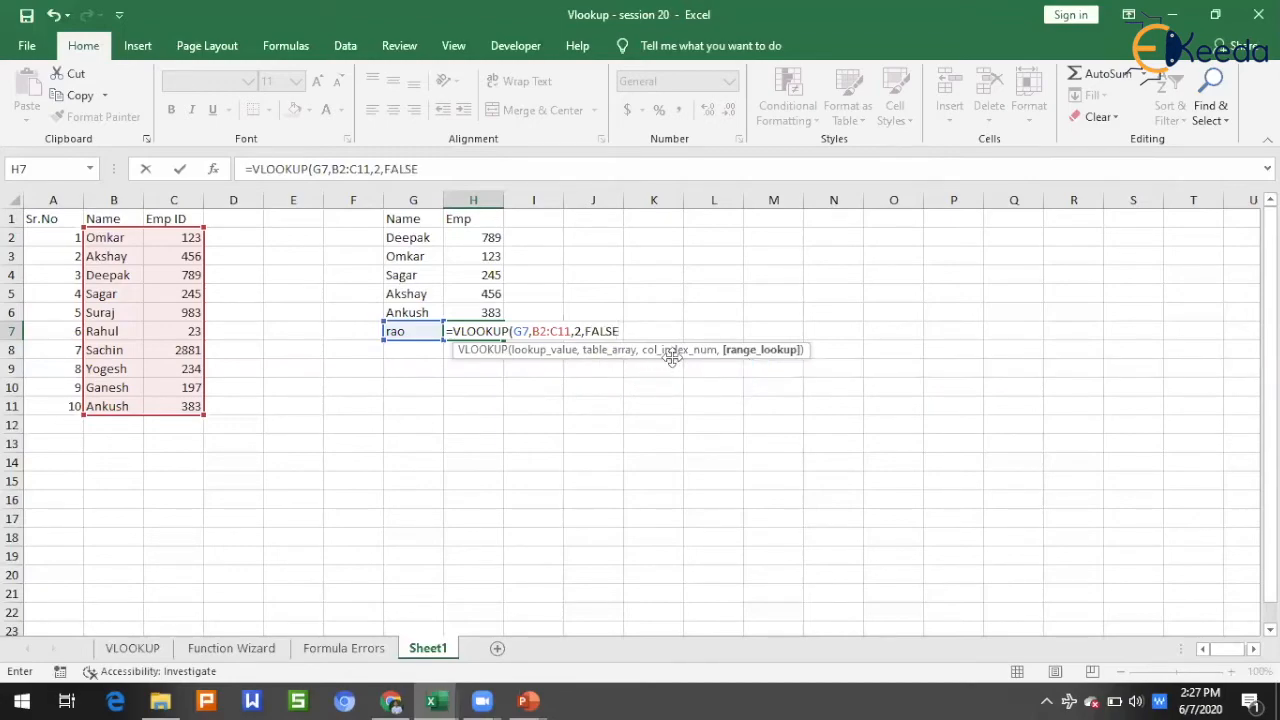
{"action": "type", "text": ")"}
{"action": "key", "text": "Tab"}
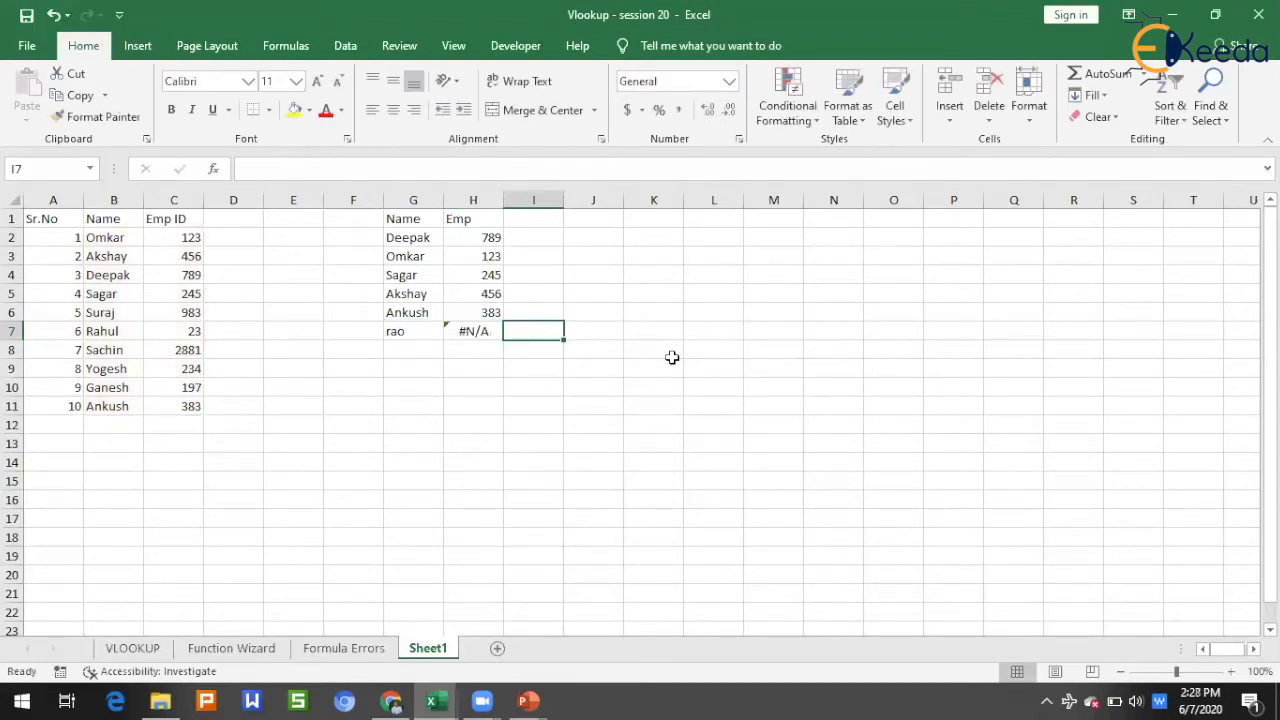
{"action": "left_click", "coordinate": [470, 331]}
{"action": "left_click", "coordinate": [473, 402]}
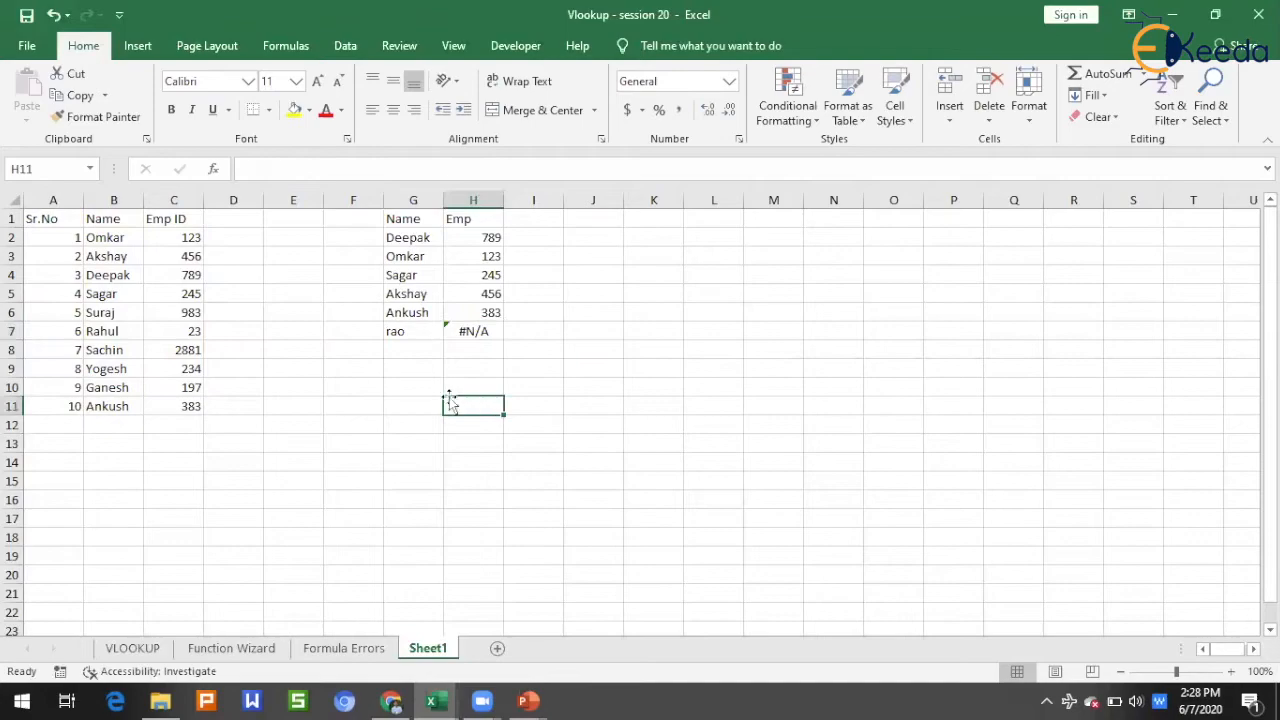
{"action": "left_click", "coordinate": [386, 336]}
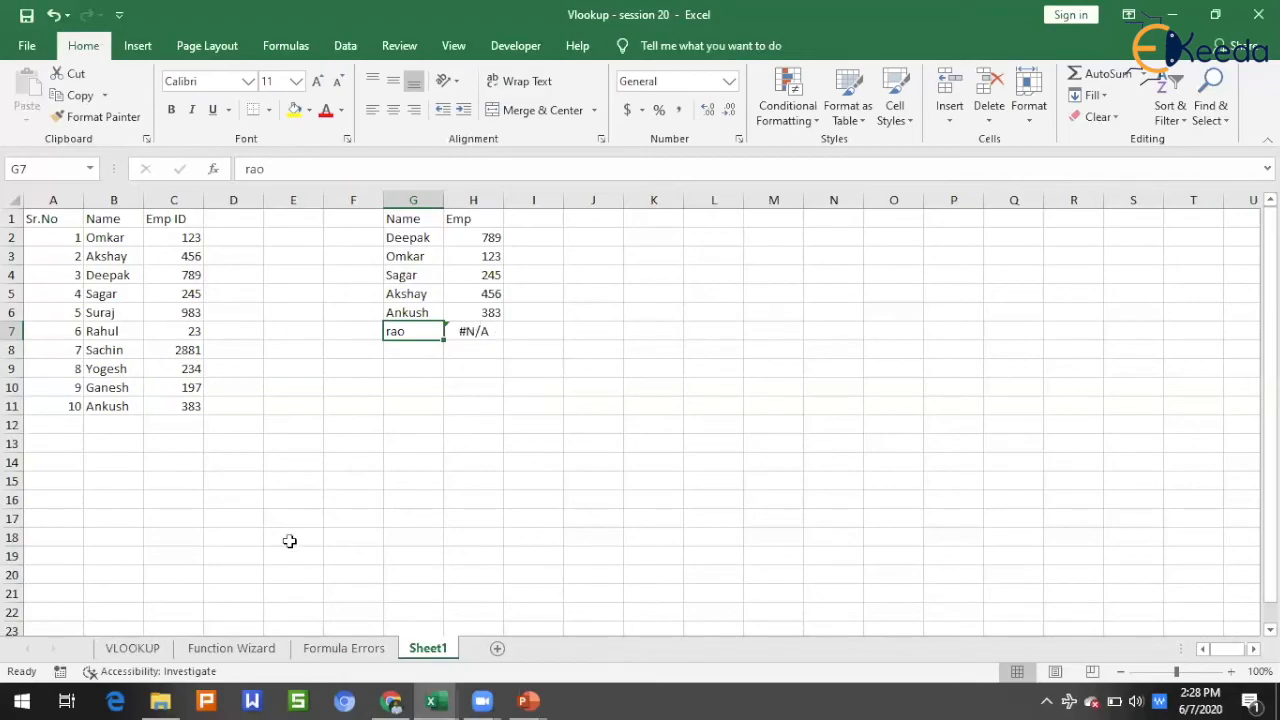
{"action": "left_click", "coordinate": [343, 648]}
{"action": "left_click", "coordinate": [245, 649]}
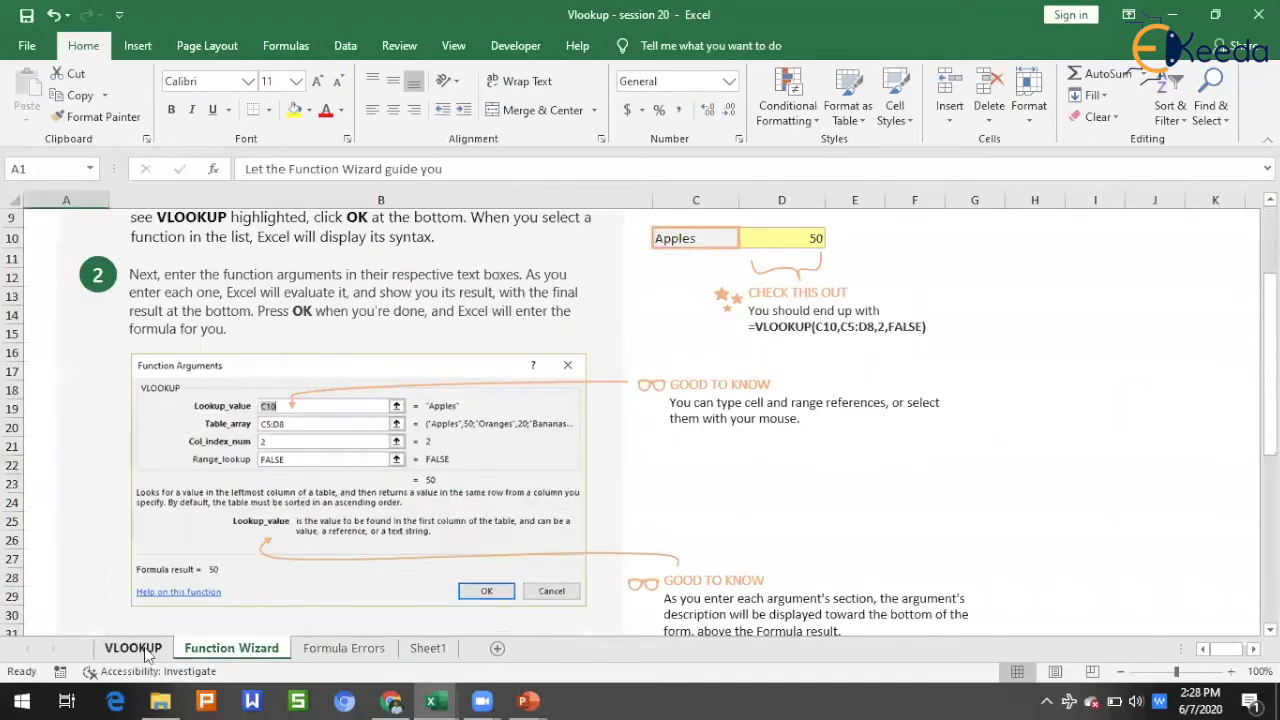
{"action": "left_click", "coordinate": [146, 650]}
{"action": "left_click", "coordinate": [425, 648]}
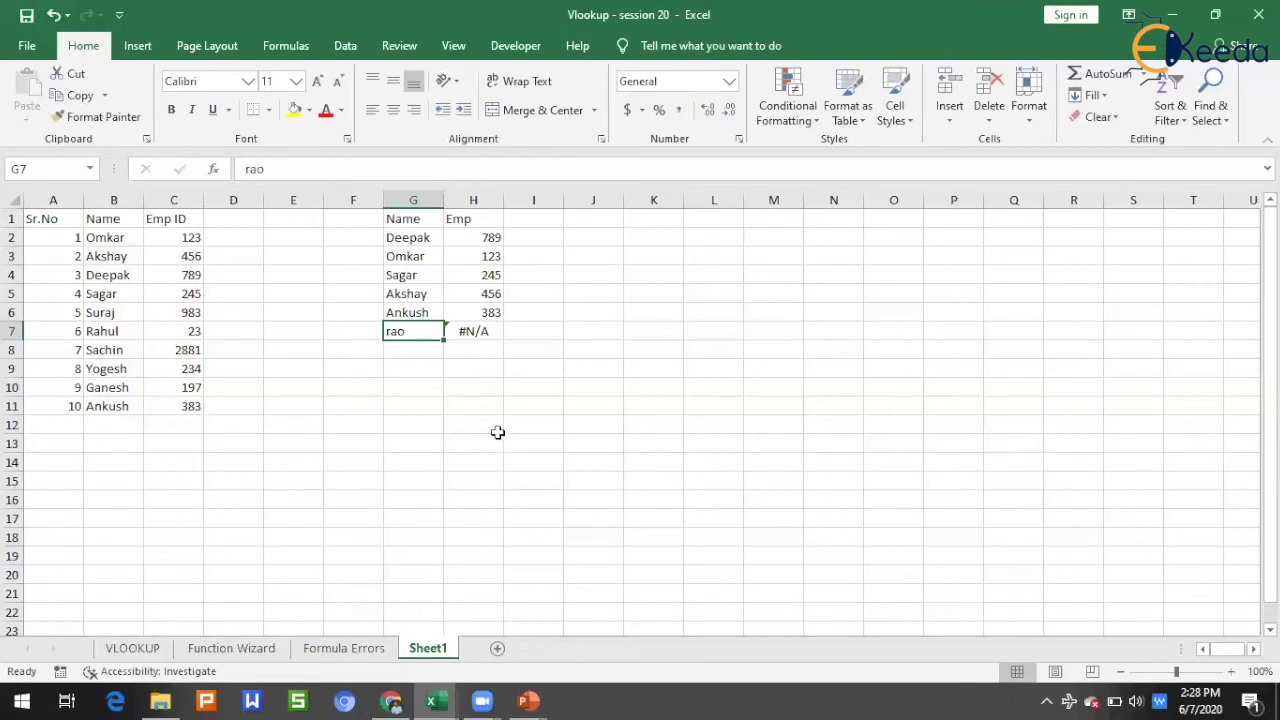